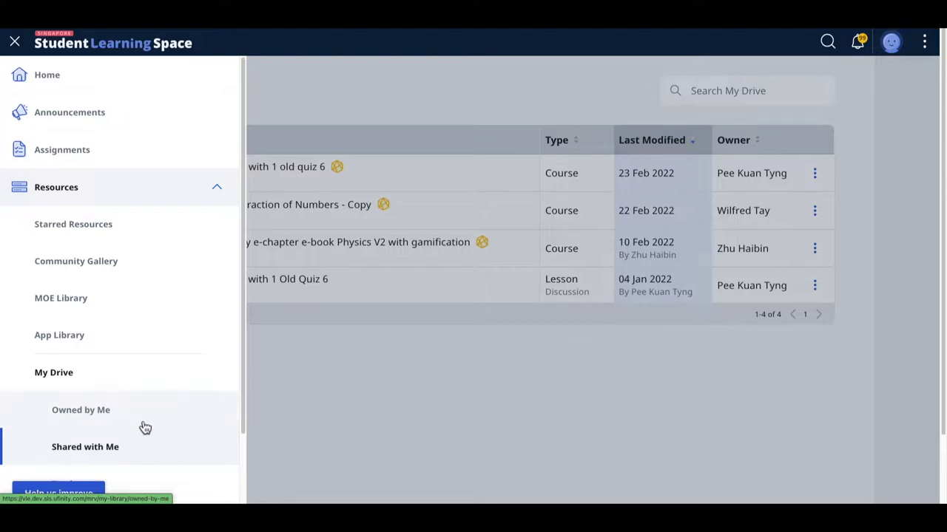
Open the shared course "Addition and Subtraction of Numbers - Copy" and switch it to edit mode.
{"action": "left_click", "coordinate": [335, 353]}
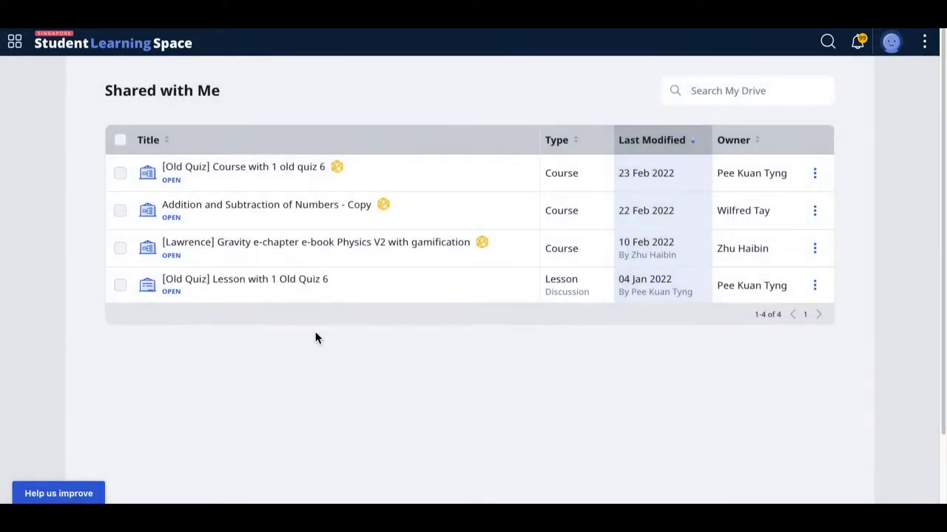
{"action": "left_click", "coordinate": [172, 219]}
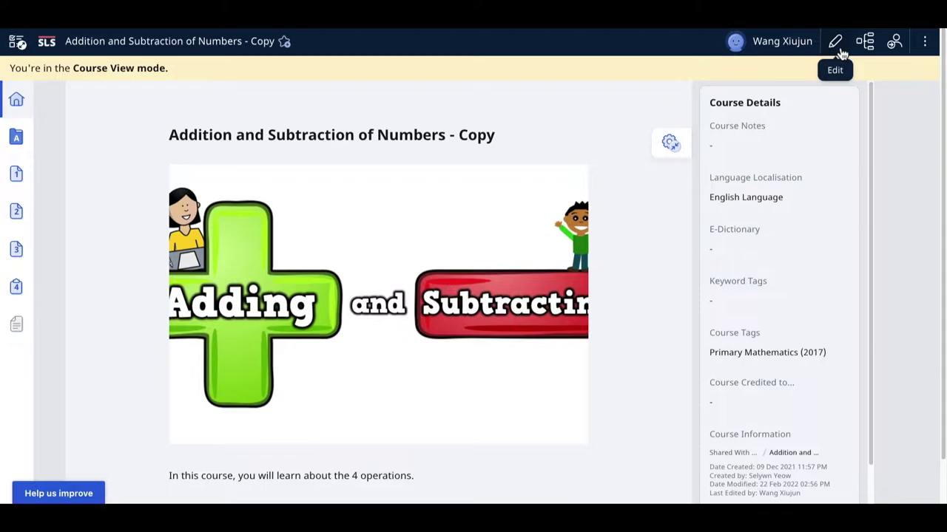
{"action": "left_click", "coordinate": [836, 43]}
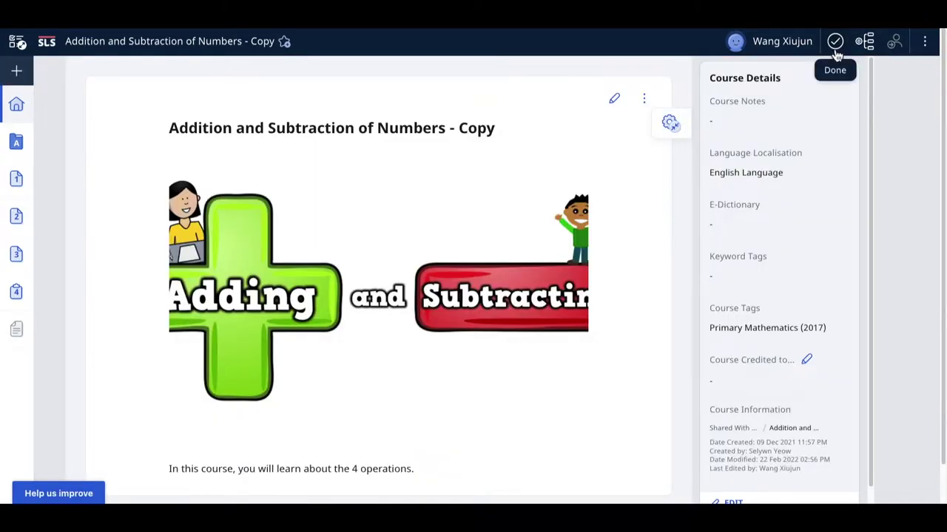
Open the course's Gamification settings and cancel switching Gamification off so it stays on.
{"action": "left_click", "coordinate": [933, 50]}
{"action": "left_click", "coordinate": [934, 52]}
{"action": "left_click", "coordinate": [926, 46]}
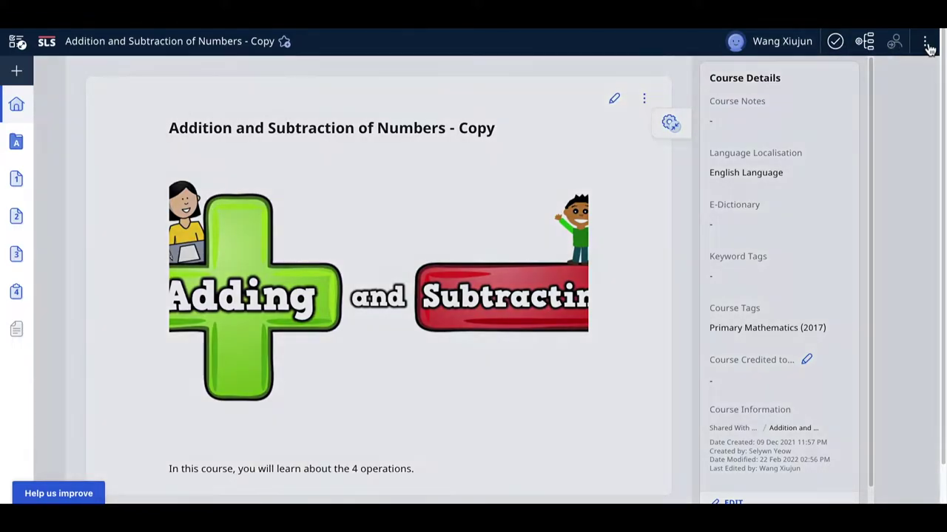
{"action": "left_click", "coordinate": [785, 93]}
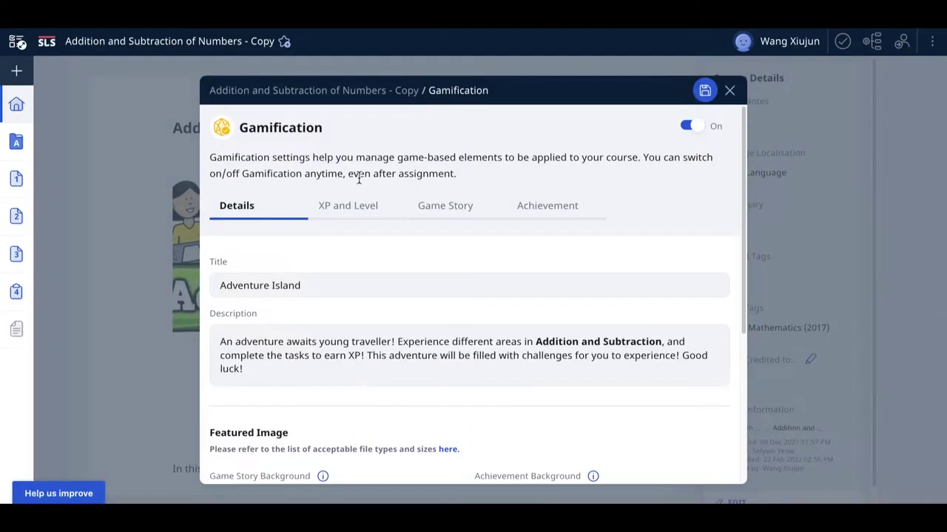
{"action": "left_click", "coordinate": [690, 127]}
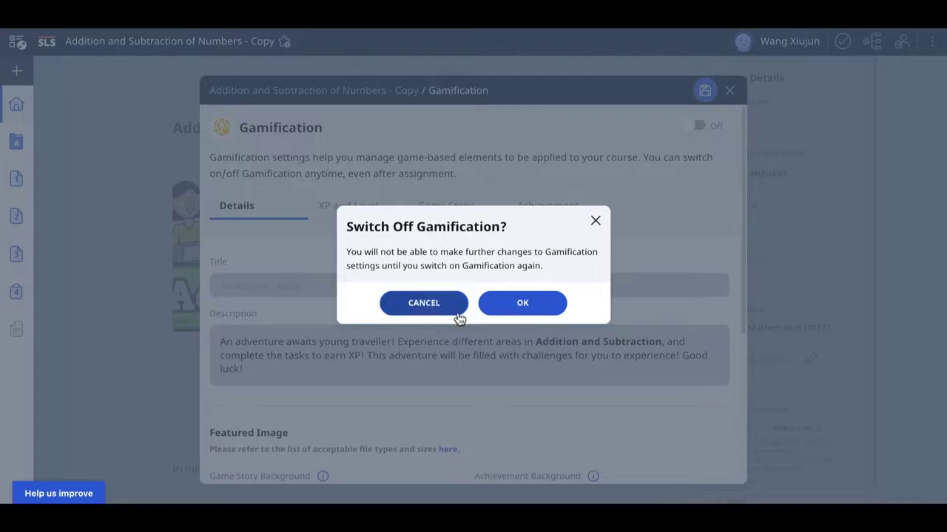
{"action": "left_click", "coordinate": [458, 317]}
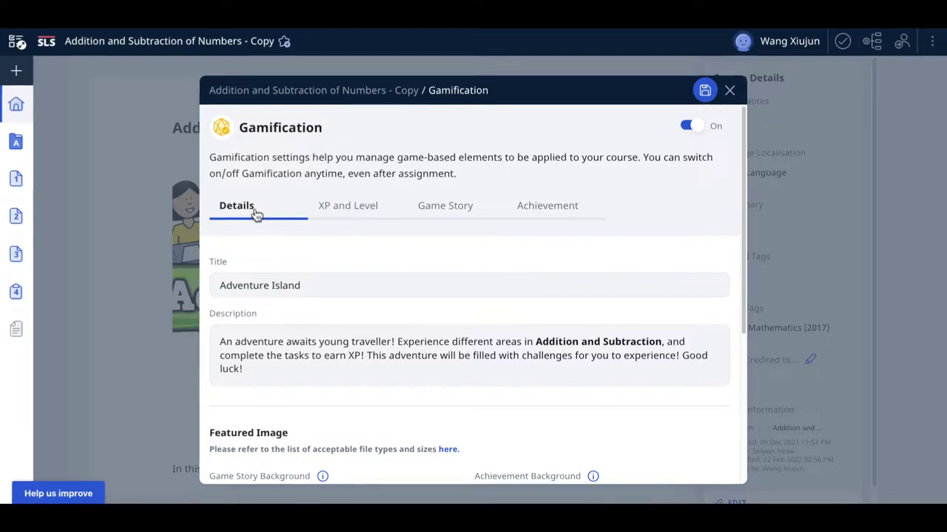
Look through the XP and Level, Game Story and Achievement settings, and return to the Details.
{"action": "left_click", "coordinate": [326, 214]}
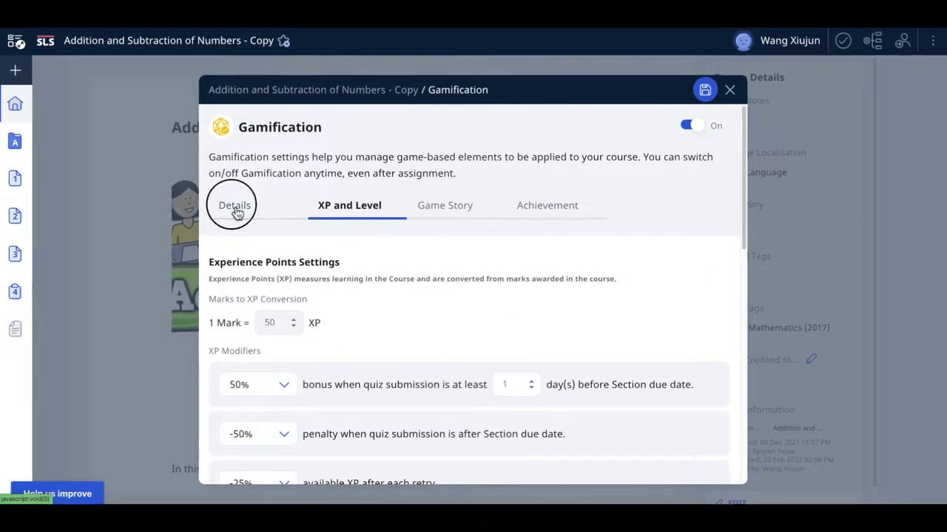
{"action": "left_click", "coordinate": [239, 212]}
{"action": "left_click", "coordinate": [343, 211]}
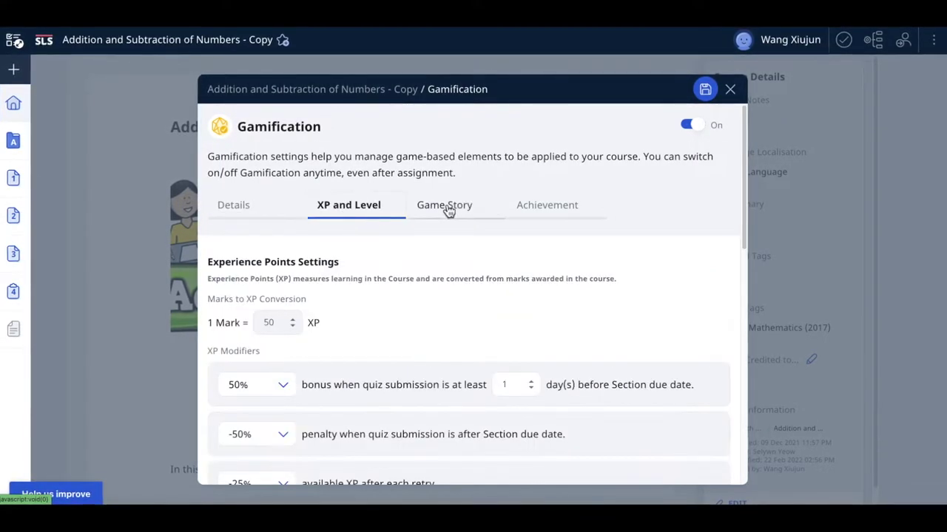
{"action": "left_click", "coordinate": [452, 209]}
{"action": "left_click", "coordinate": [549, 207]}
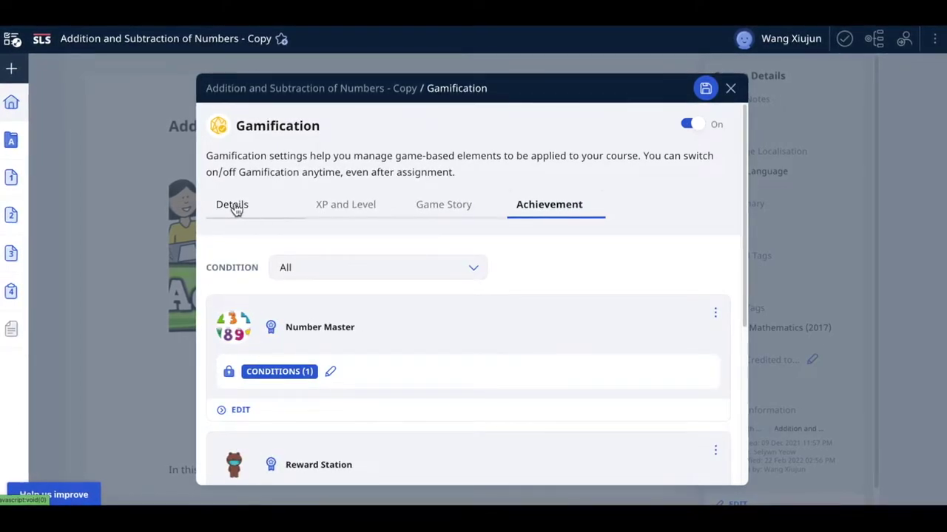
{"action": "left_click", "coordinate": [234, 209]}
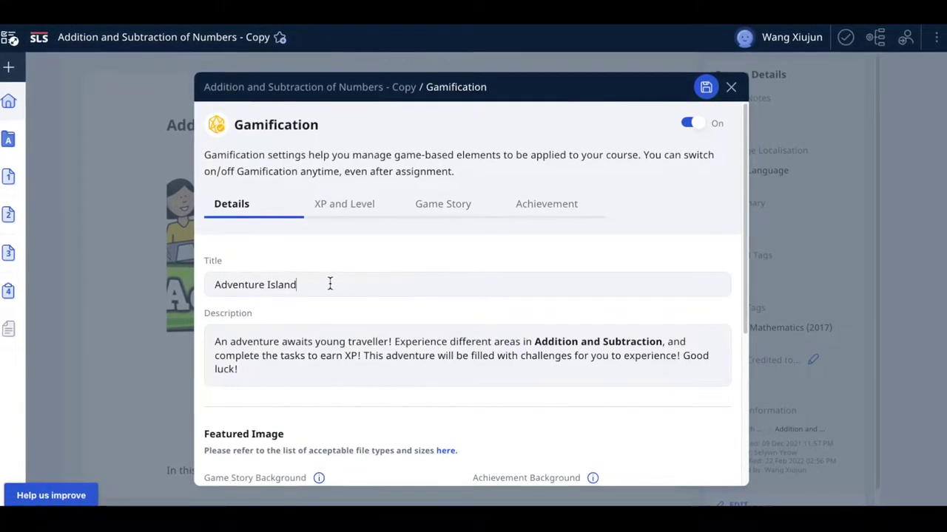
Examine the editable Title and Description of the Adventure Island game.
{"action": "scroll", "coordinate": [330, 282], "scroll_direction": "down", "scroll_amount": 1}
{"action": "left_click", "coordinate": [262, 319]}
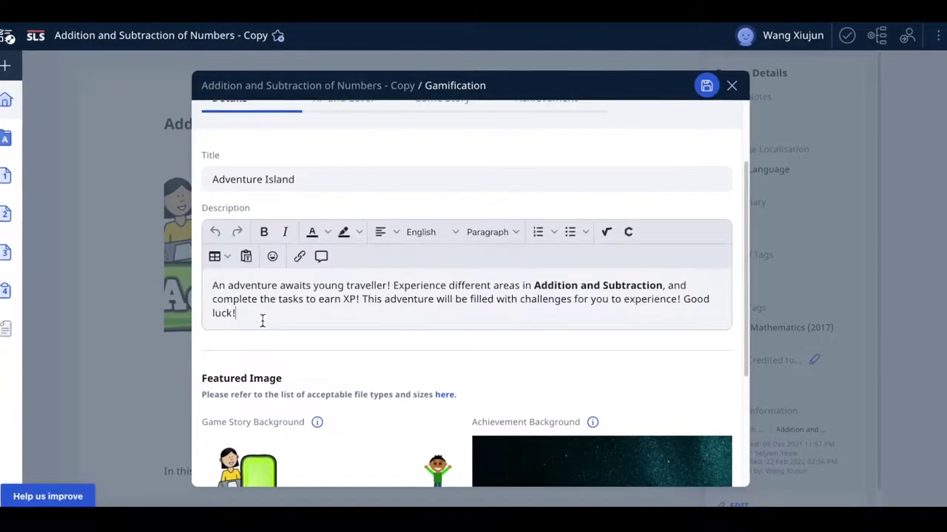
{"action": "scroll", "coordinate": [286, 301], "scroll_direction": "up", "scroll_amount": 2}
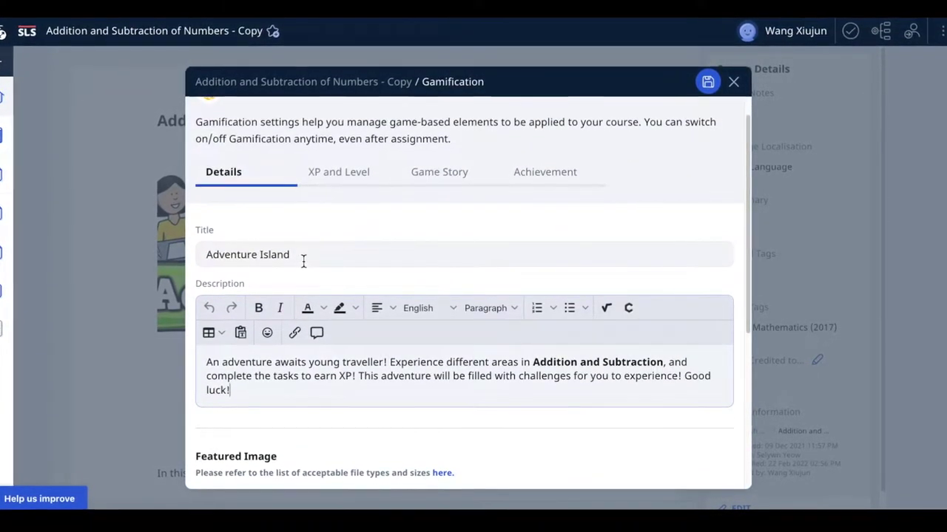
{"action": "left_click", "coordinate": [302, 256]}
{"action": "left_click", "coordinate": [280, 340]}
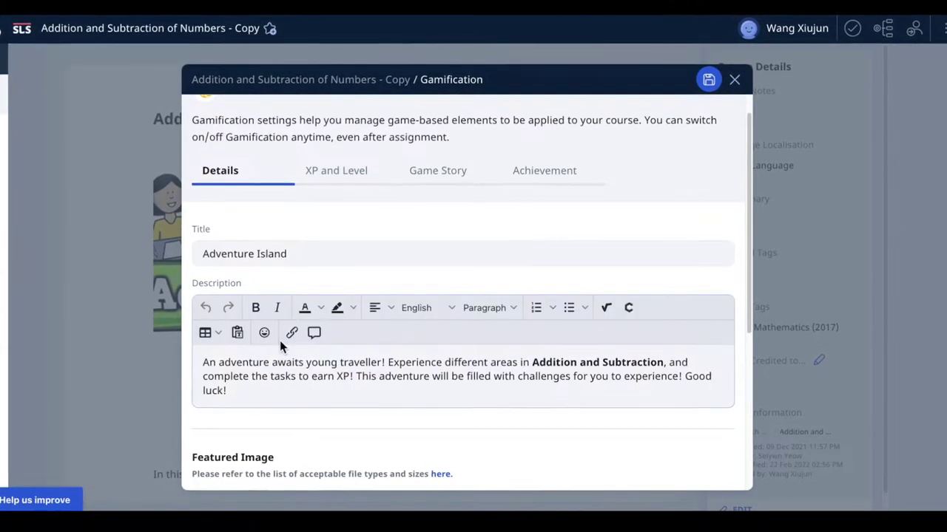
Remove the Achievement Background image and upload an animated physics simulation image in its place.
{"action": "scroll", "coordinate": [279, 340], "scroll_direction": "down", "scroll_amount": 5}
{"action": "scroll", "coordinate": [279, 340], "scroll_direction": "down", "scroll_amount": 2}
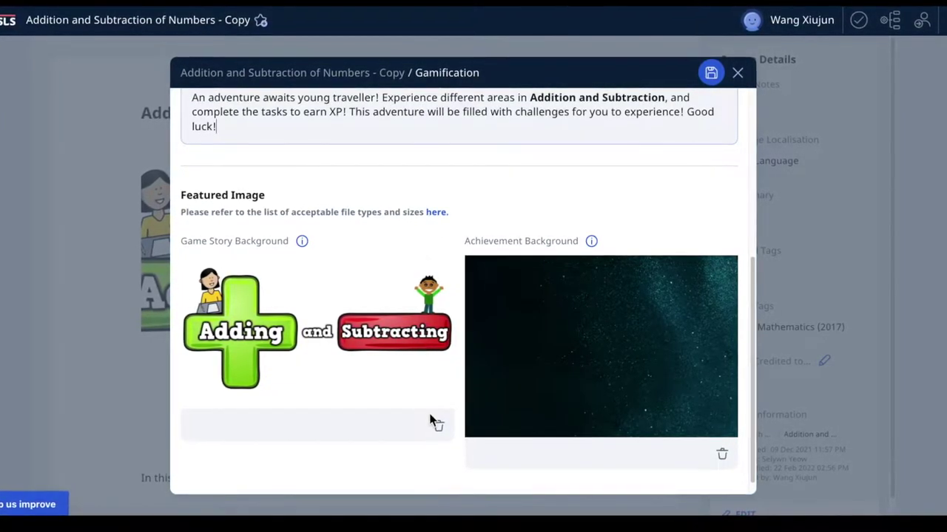
{"action": "left_click", "coordinate": [723, 457]}
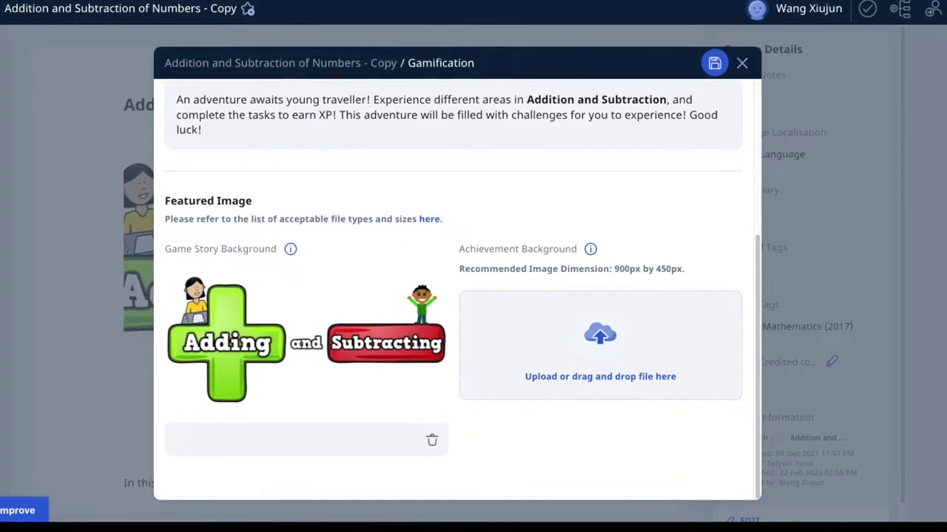
{"action": "left_click_drag", "start_coordinate": [0, 235], "coordinate": [574, 325]}
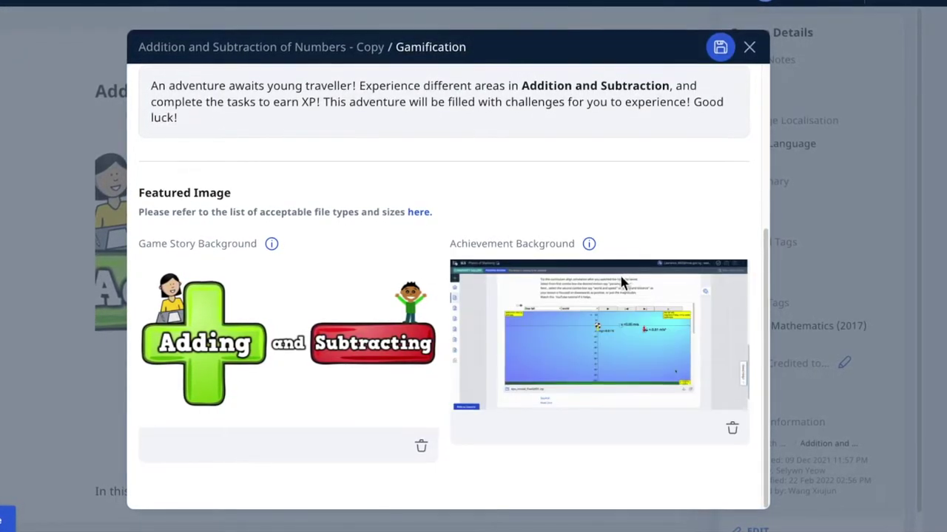
Examine the preview of the animated Achievement Background under Featured Image.
{"action": "scroll", "coordinate": [647, 317], "scroll_direction": "up", "scroll_amount": 1}
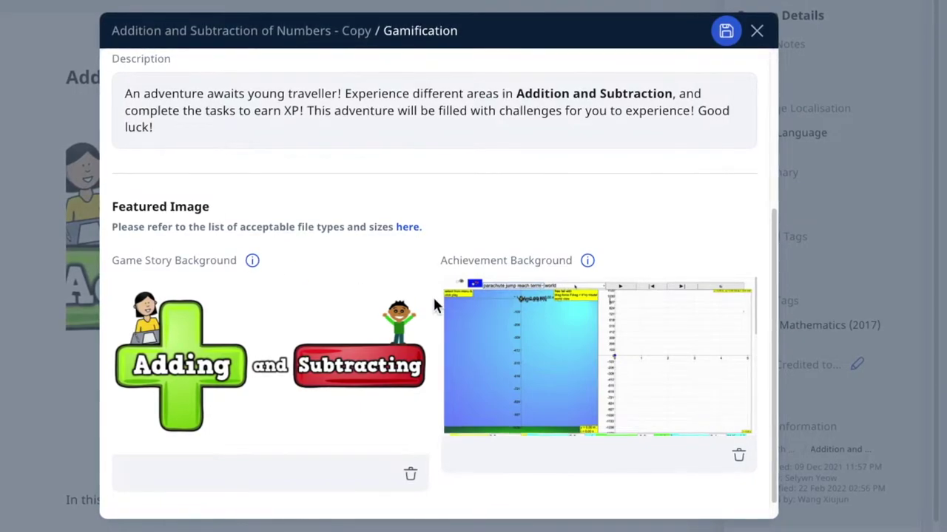
{"action": "scroll", "coordinate": [559, 385], "scroll_direction": "up", "scroll_amount": 3}
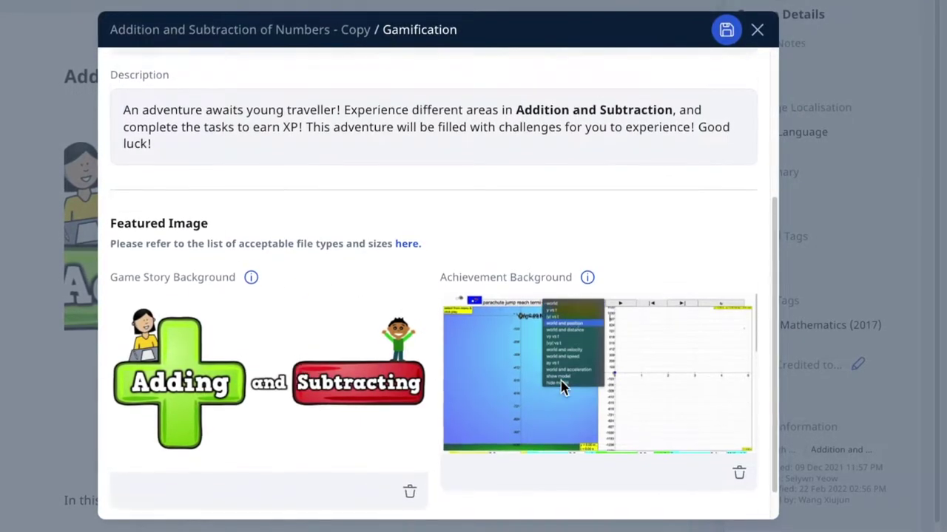
{"action": "scroll", "coordinate": [561, 386], "scroll_direction": "down", "scroll_amount": 3}
{"action": "scroll", "coordinate": [561, 386], "scroll_direction": "down", "scroll_amount": 2}
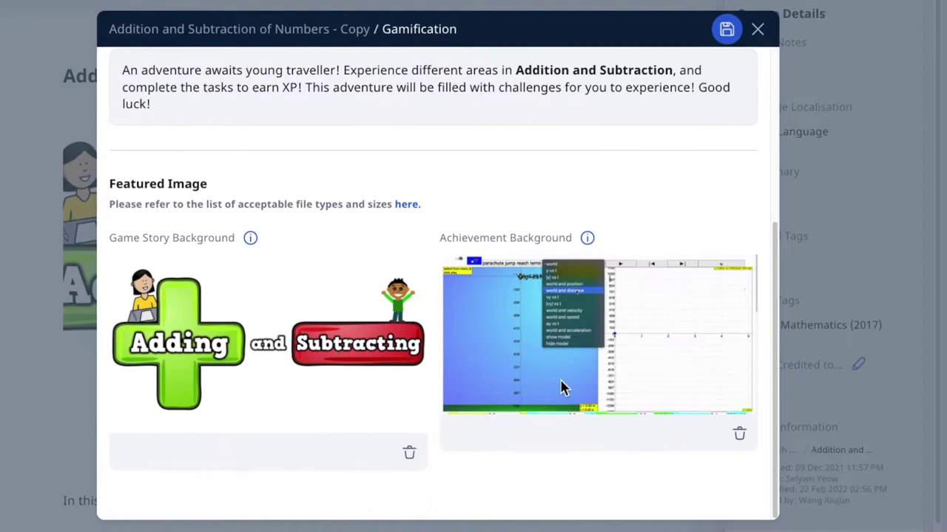
{"action": "scroll", "coordinate": [560, 386], "scroll_direction": "up", "scroll_amount": 1}
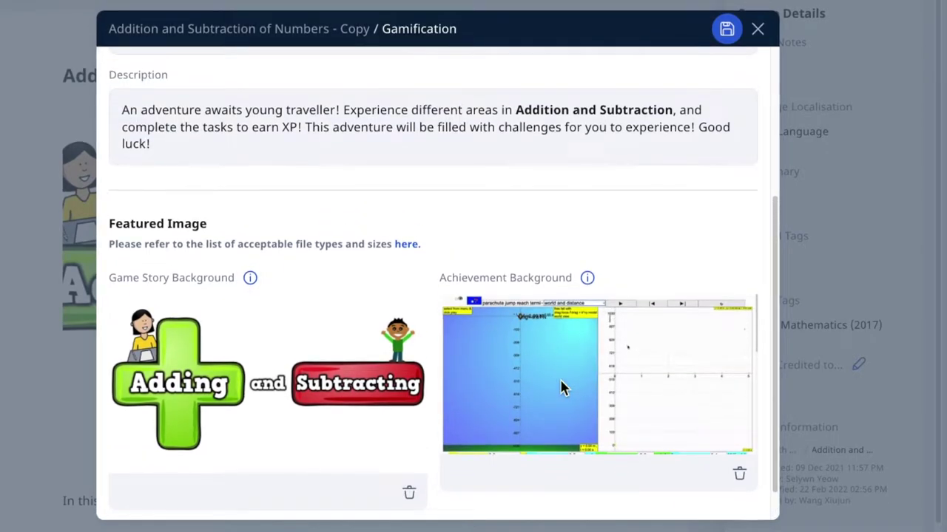
{"action": "scroll", "coordinate": [559, 377], "scroll_direction": "up", "scroll_amount": 5}
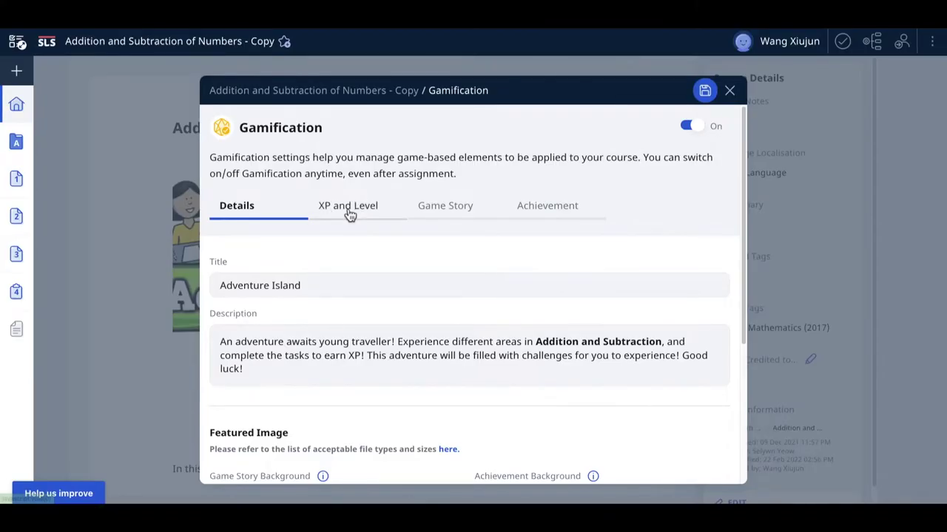
Review the marks-to-XP conversion, the XP modifiers and the Level Progression Settings.
{"action": "left_click", "coordinate": [350, 210]}
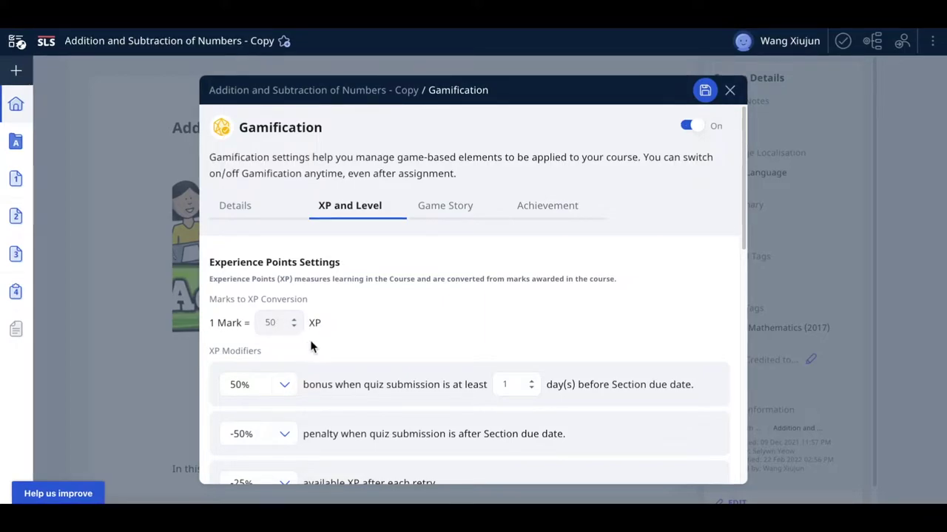
{"action": "scroll", "coordinate": [320, 355], "scroll_direction": "down", "scroll_amount": 1}
{"action": "scroll", "coordinate": [320, 354], "scroll_direction": "down", "scroll_amount": 1}
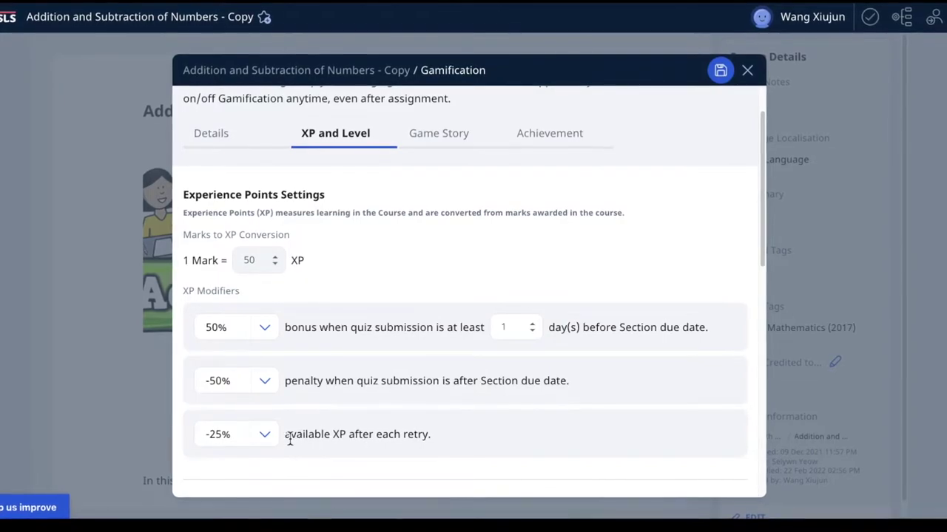
{"action": "scroll", "coordinate": [412, 448], "scroll_direction": "down", "scroll_amount": 1}
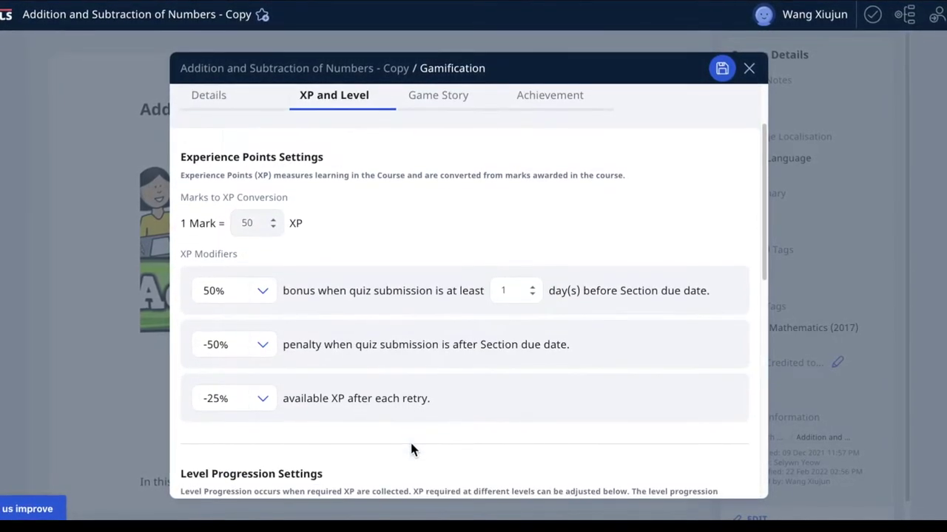
{"action": "scroll", "coordinate": [400, 428], "scroll_direction": "down", "scroll_amount": 3}
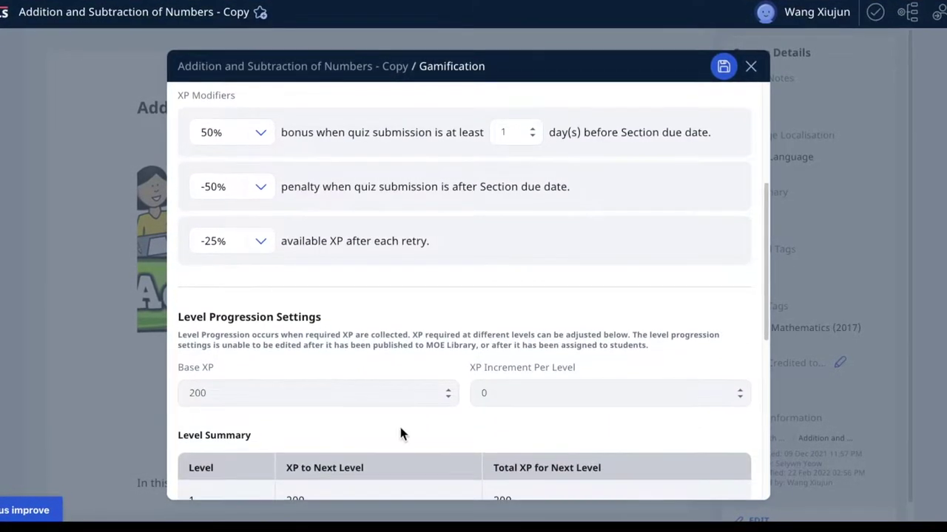
{"action": "scroll", "coordinate": [399, 424], "scroll_direction": "down", "scroll_amount": 1}
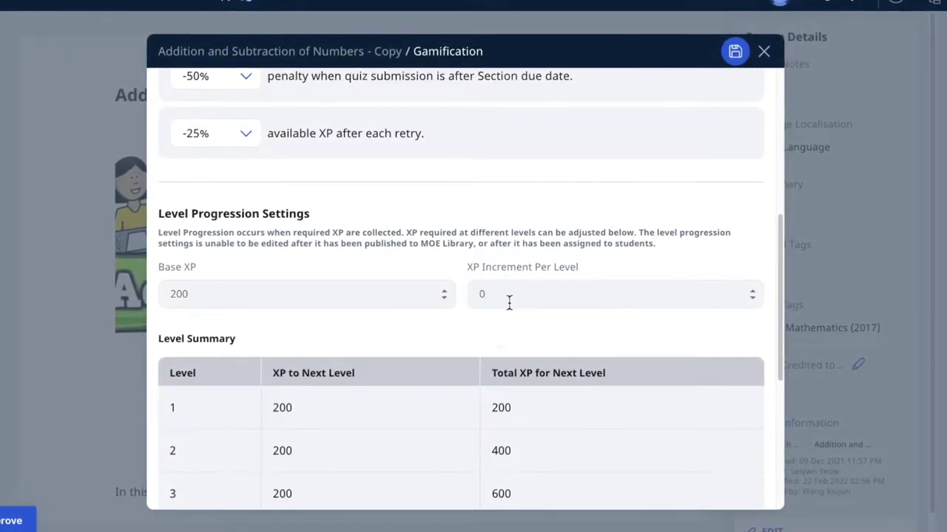
Set the Base XP to 200 and the XP Increment Per Level to 10, and check the Level Summary.
{"action": "type", "text": "200"}
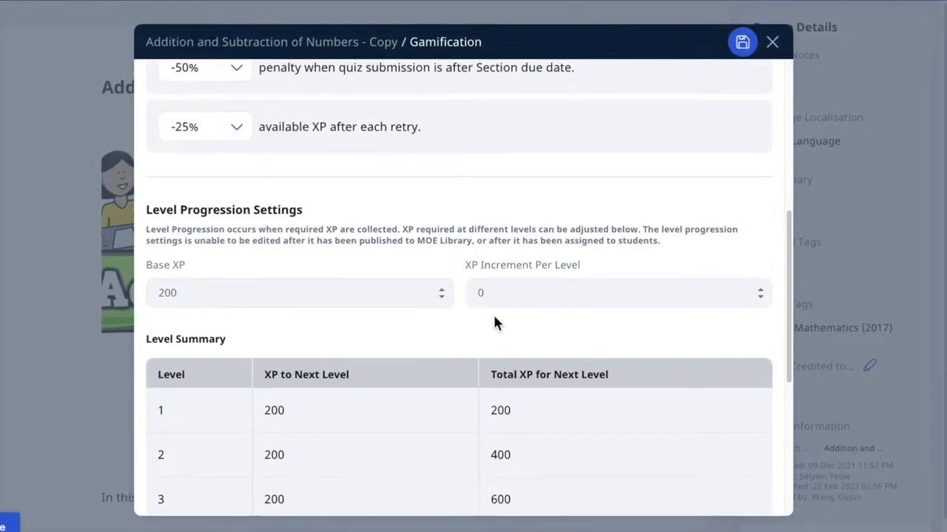
{"action": "scroll", "coordinate": [493, 312], "scroll_direction": "down", "scroll_amount": 1}
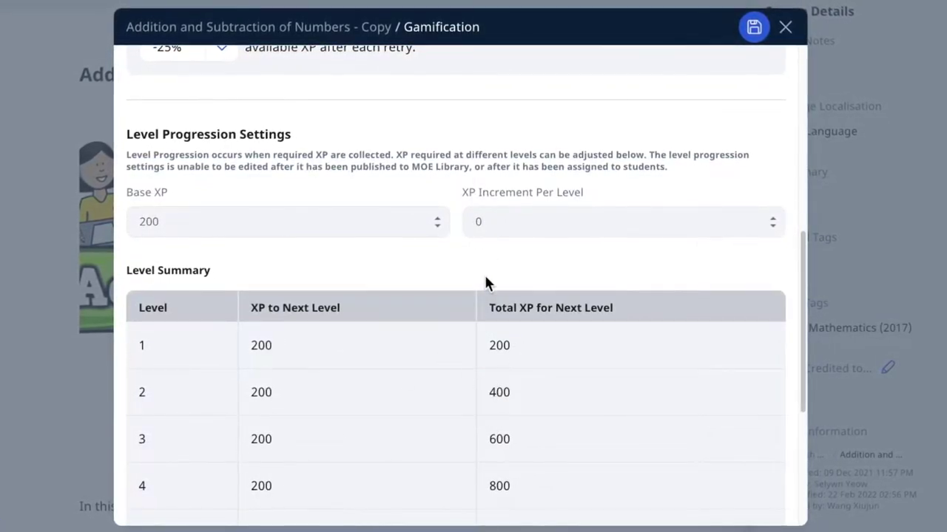
{"action": "key", "text": "BackSpace"}
{"action": "type", "text": "10"}
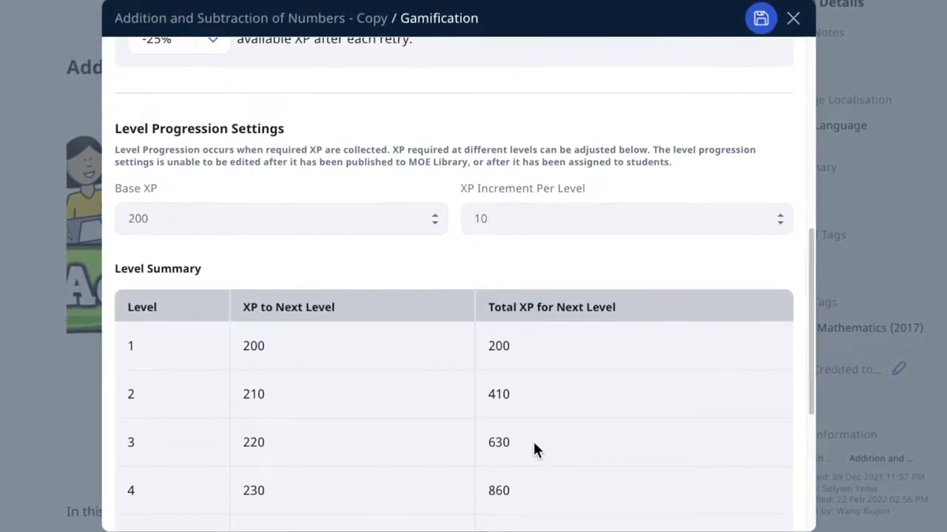
{"action": "scroll", "coordinate": [535, 450], "scroll_direction": "down", "scroll_amount": 2}
{"action": "scroll", "coordinate": [534, 445], "scroll_direction": "down", "scroll_amount": 3}
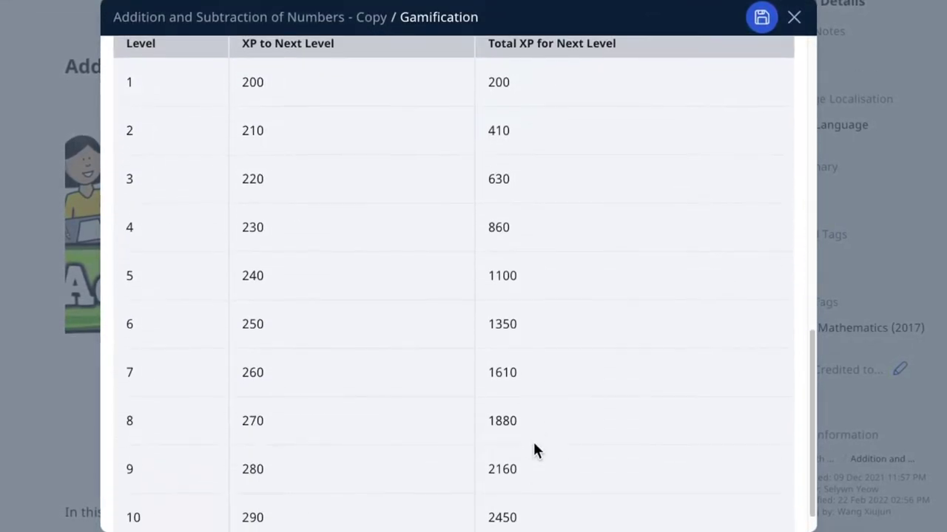
{"action": "scroll", "coordinate": [526, 466], "scroll_direction": "up", "scroll_amount": 7}
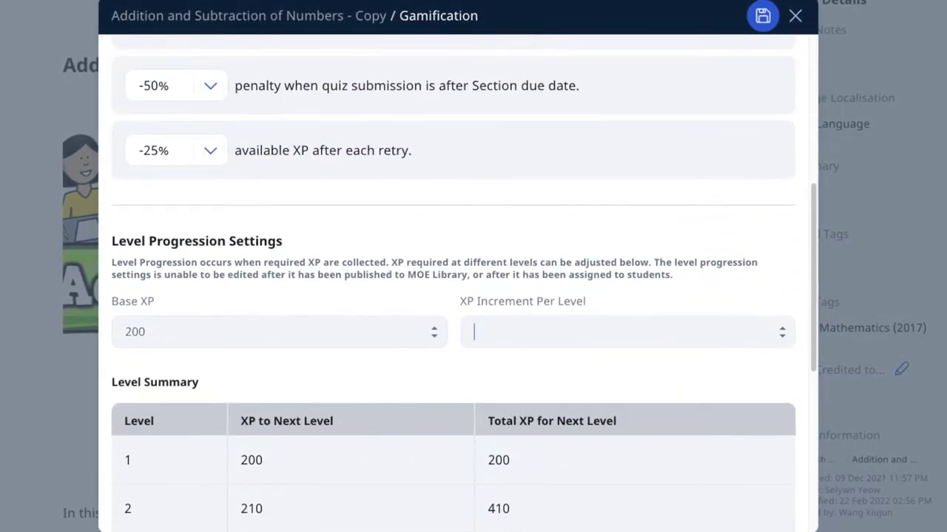
Open the Game Story settings and look over the story entries and their conditions.
{"action": "scroll", "coordinate": [392, 281], "scroll_direction": "up", "scroll_amount": 5}
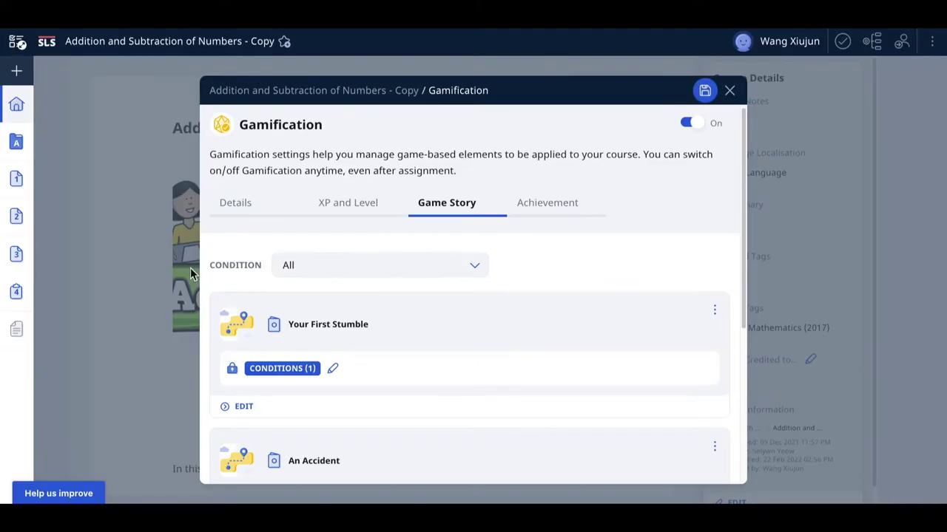
{"action": "scroll", "coordinate": [338, 295], "scroll_direction": "down", "scroll_amount": 1}
{"action": "scroll", "coordinate": [338, 294], "scroll_direction": "up", "scroll_amount": 1}
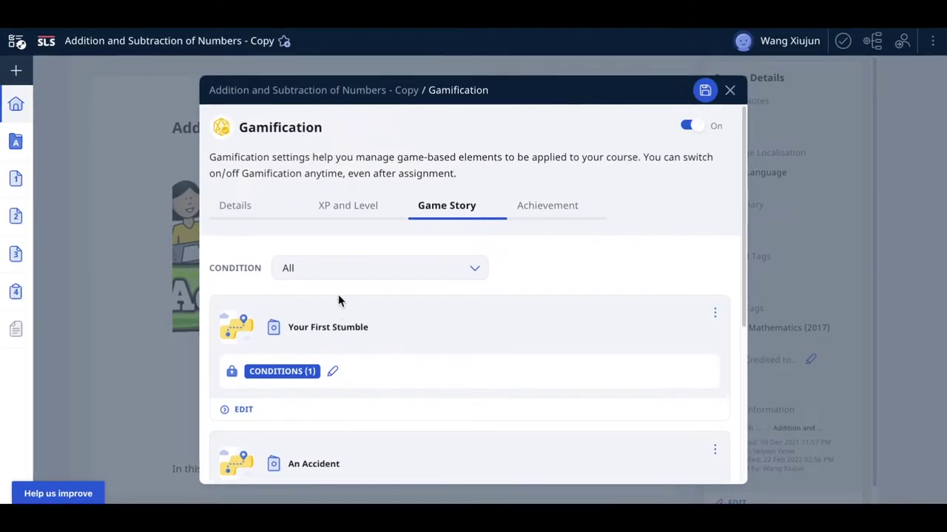
{"action": "scroll", "coordinate": [338, 294], "scroll_direction": "down", "scroll_amount": 1}
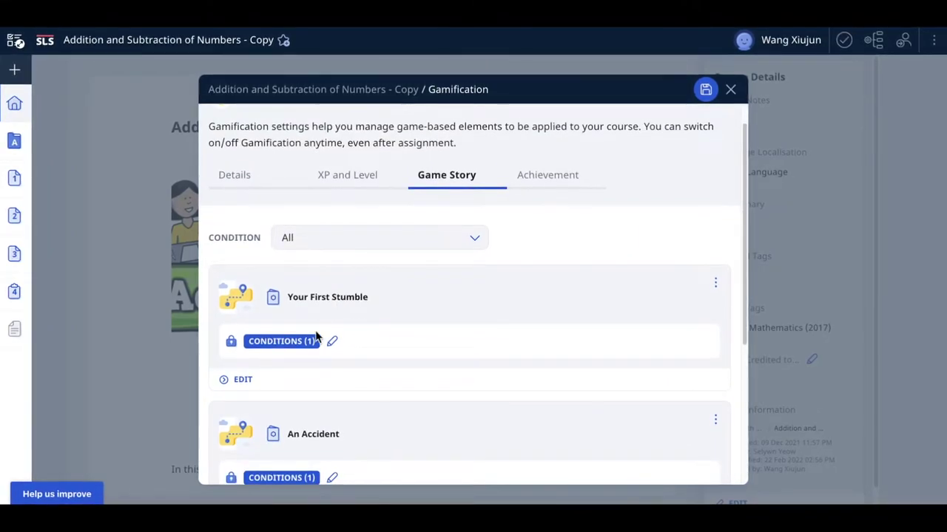
Review the title, description and image settings of the "Your First Stumble" game story and return to the Gamification settings.
{"action": "scroll", "coordinate": [392, 356], "scroll_direction": "down", "scroll_amount": 5}
{"action": "scroll", "coordinate": [392, 356], "scroll_direction": "up", "scroll_amount": 4}
{"action": "scroll", "coordinate": [392, 359], "scroll_direction": "up", "scroll_amount": 2}
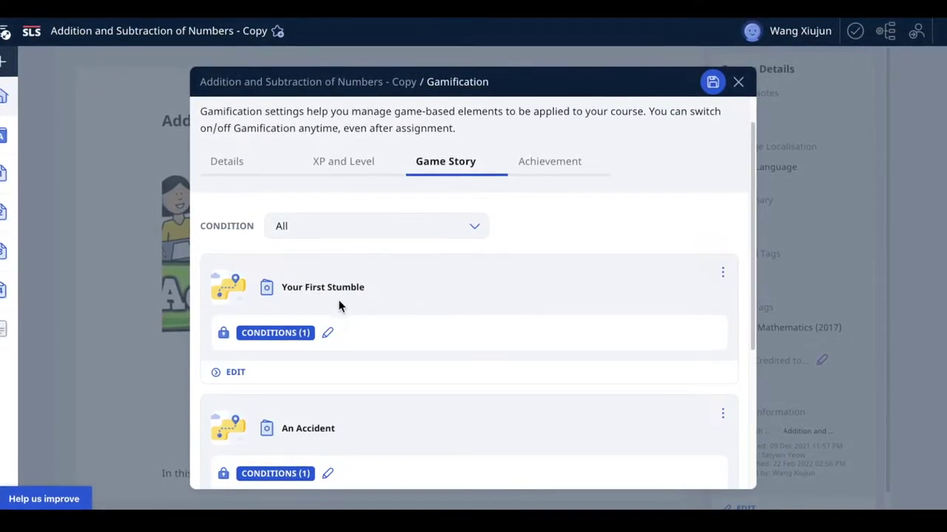
{"action": "left_click", "coordinate": [252, 379]}
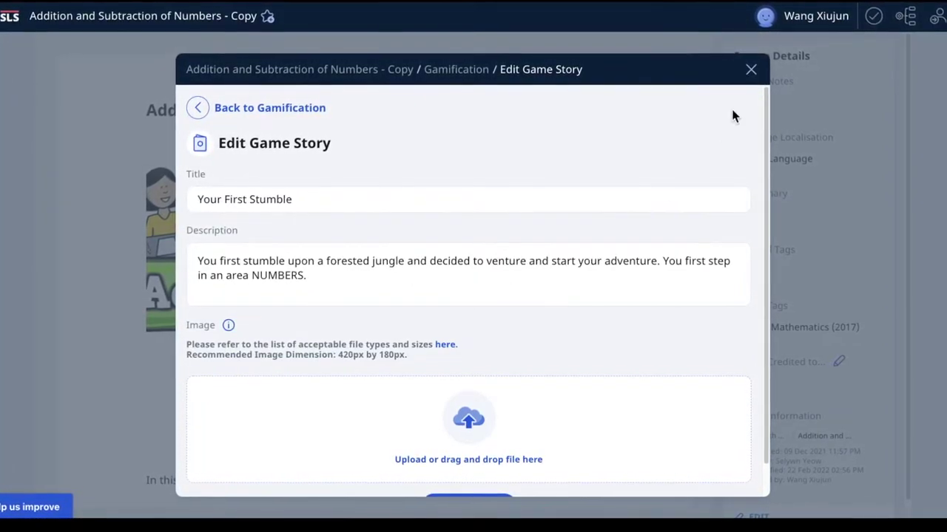
{"action": "scroll", "coordinate": [591, 299], "scroll_direction": "down", "scroll_amount": 1}
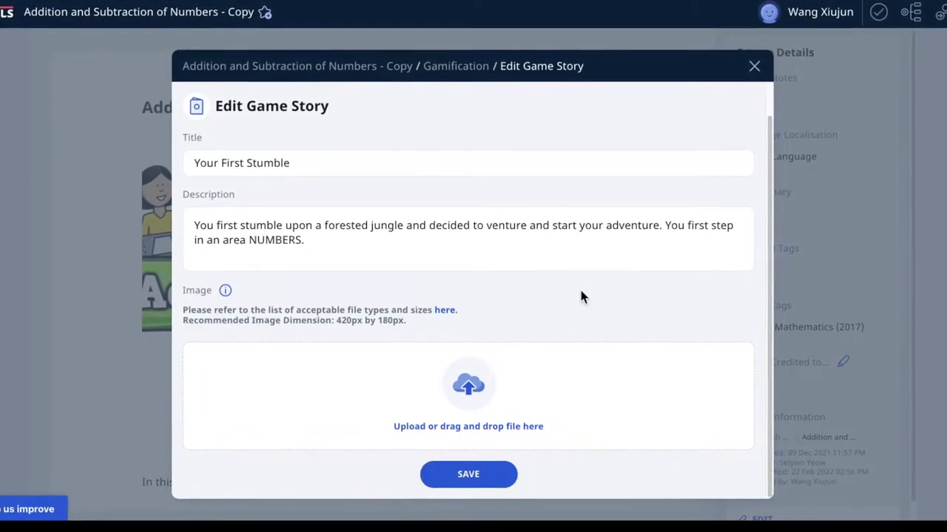
{"action": "scroll", "coordinate": [363, 257], "scroll_direction": "up", "scroll_amount": 1}
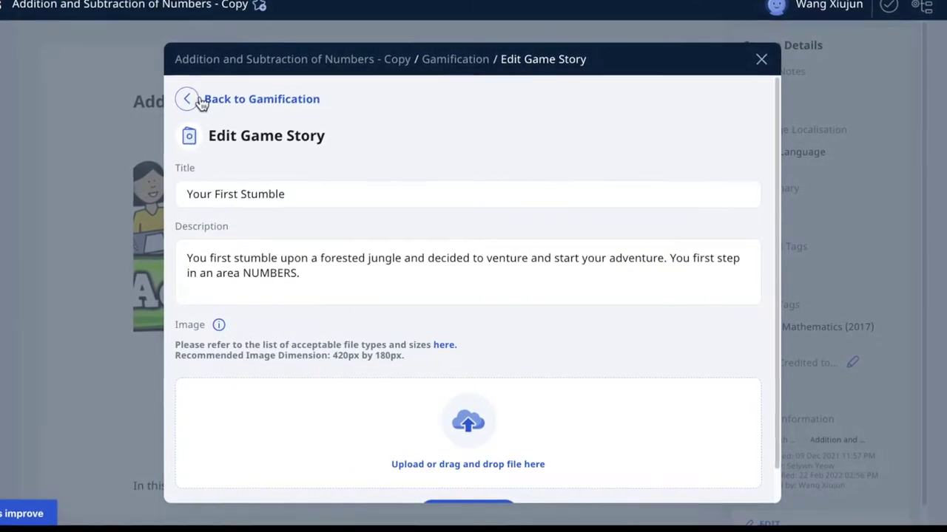
{"action": "left_click", "coordinate": [187, 100]}
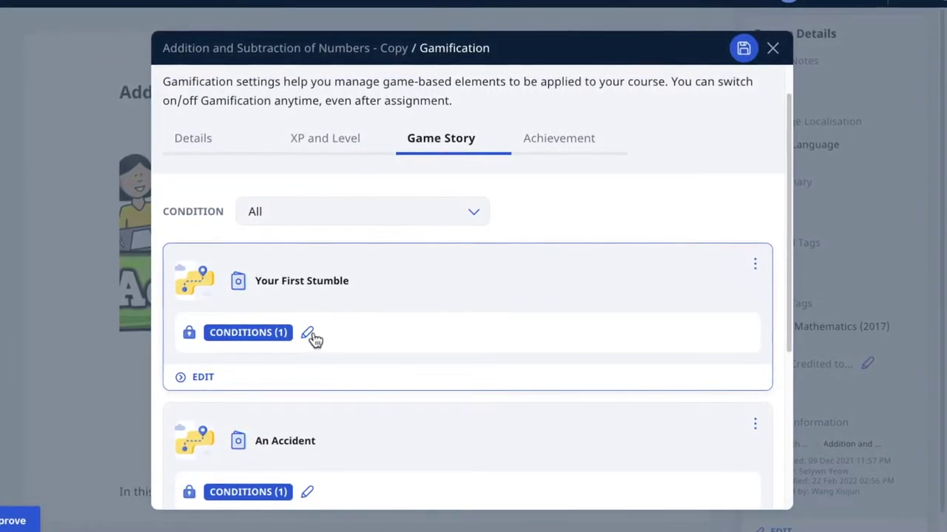
Inspect the condition that makes the "Your First Stumble" game story appear, and close it without changes.
{"action": "left_click", "coordinate": [308, 333]}
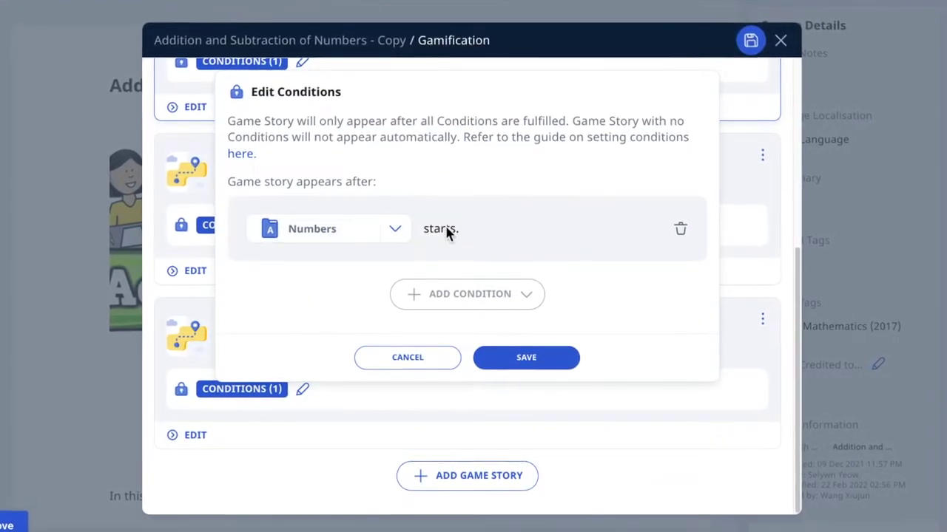
{"action": "scroll", "coordinate": [446, 229], "scroll_direction": "up", "scroll_amount": 1}
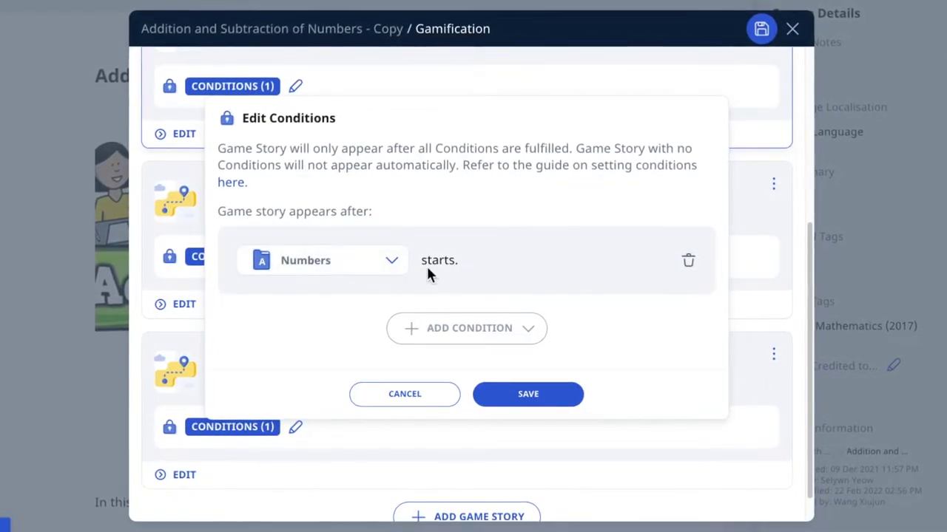
{"action": "scroll", "coordinate": [317, 190], "scroll_direction": "up", "scroll_amount": 2}
{"action": "scroll", "coordinate": [316, 198], "scroll_direction": "down", "scroll_amount": 1}
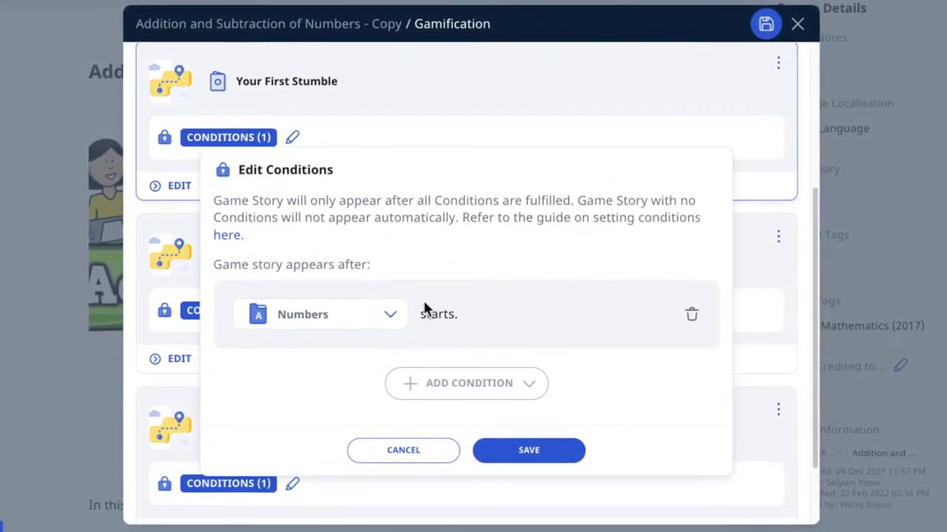
{"action": "left_click", "coordinate": [403, 451]}
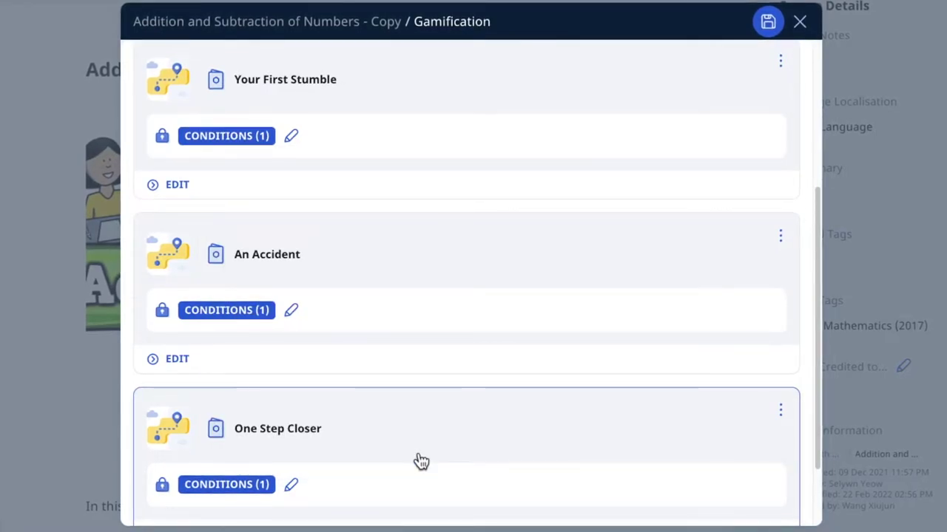
Inspect the condition set for the "An Accident" game story and close it without changes.
{"action": "scroll", "coordinate": [418, 461], "scroll_direction": "up", "scroll_amount": 2}
{"action": "scroll", "coordinate": [401, 395], "scroll_direction": "down", "scroll_amount": 1}
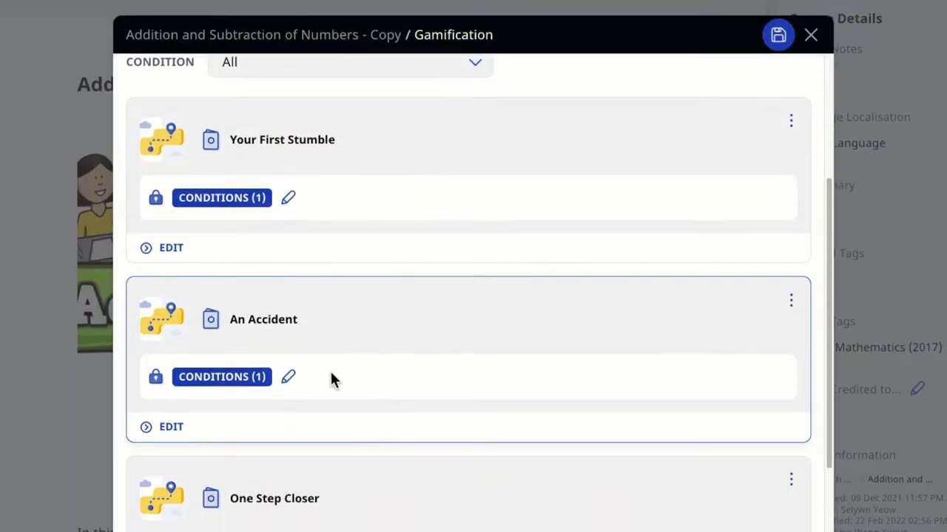
{"action": "left_click", "coordinate": [296, 381]}
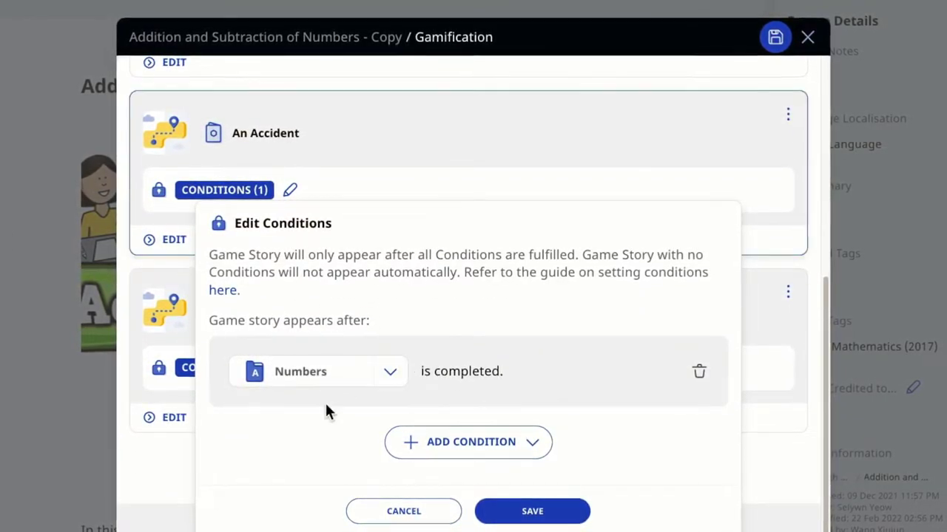
{"action": "left_click", "coordinate": [422, 158]}
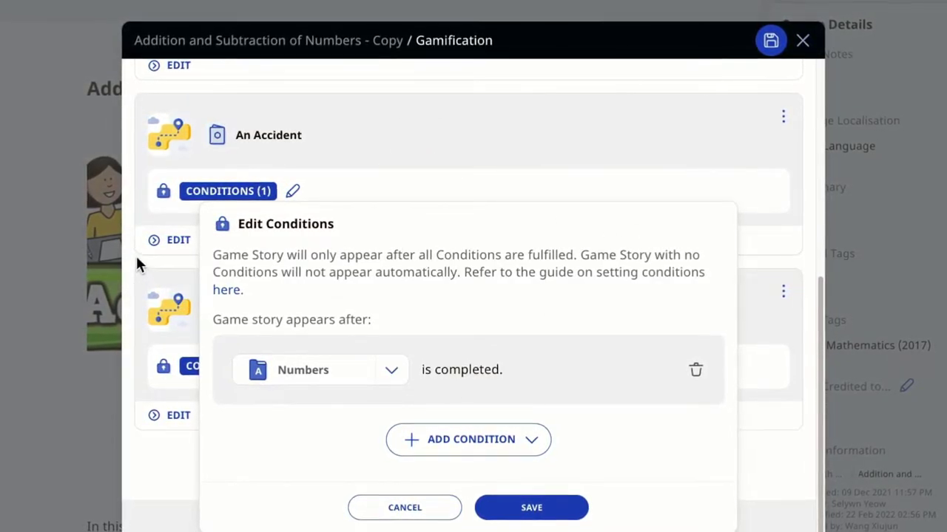
{"action": "left_click", "coordinate": [379, 507]}
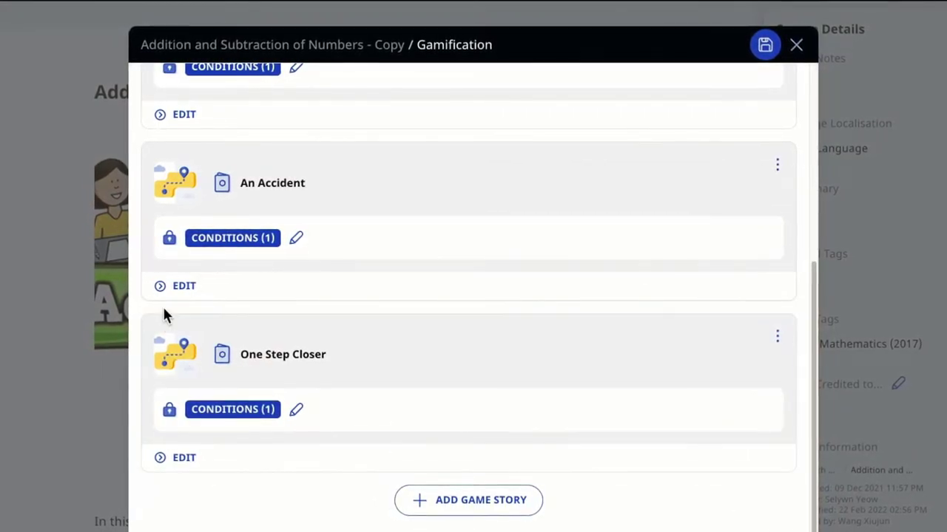
Check the condition of the "One Step Closer" game story and leave it without changes.
{"action": "scroll", "coordinate": [160, 222], "scroll_direction": "up", "scroll_amount": 2}
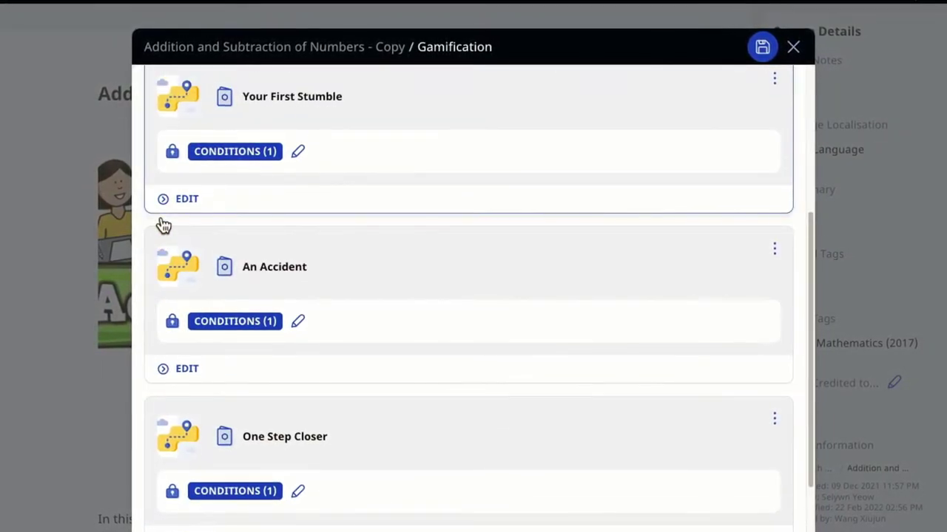
{"action": "scroll", "coordinate": [205, 237], "scroll_direction": "down", "scroll_amount": 2}
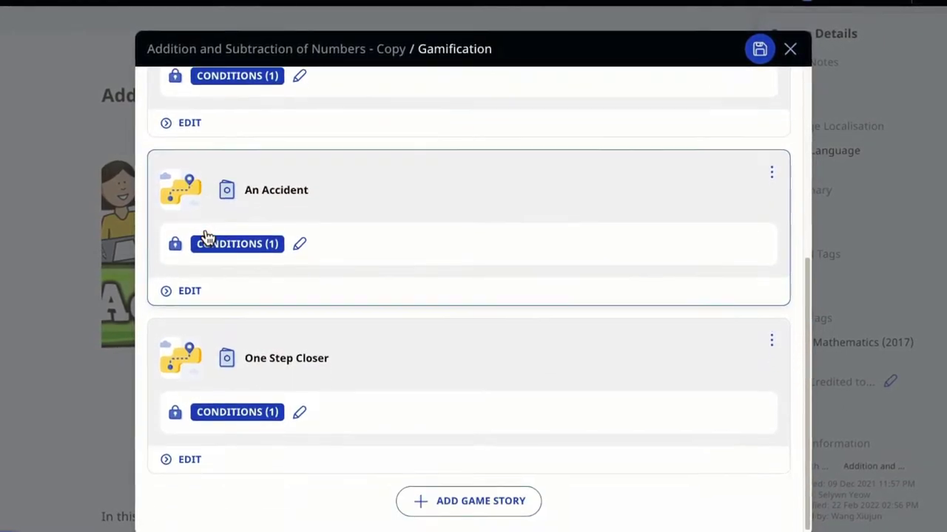
{"action": "left_click", "coordinate": [303, 407]}
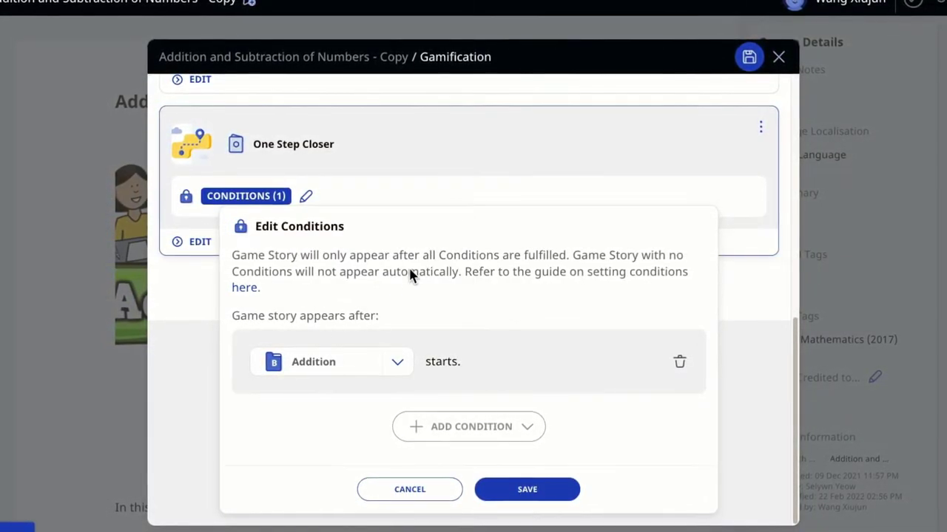
{"action": "left_click", "coordinate": [423, 491]}
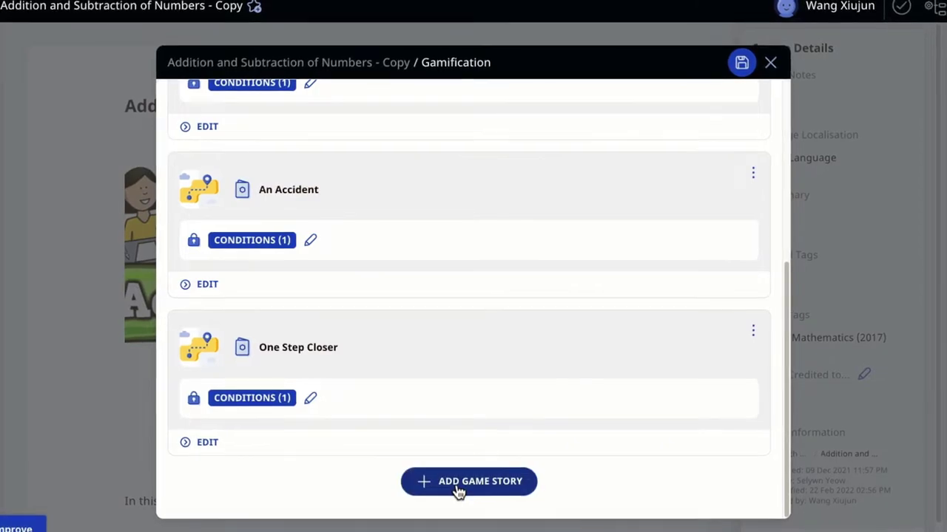
Create a new game story, keeping the default title "Untitled Game Story" and an empty description.
{"action": "left_click", "coordinate": [480, 484]}
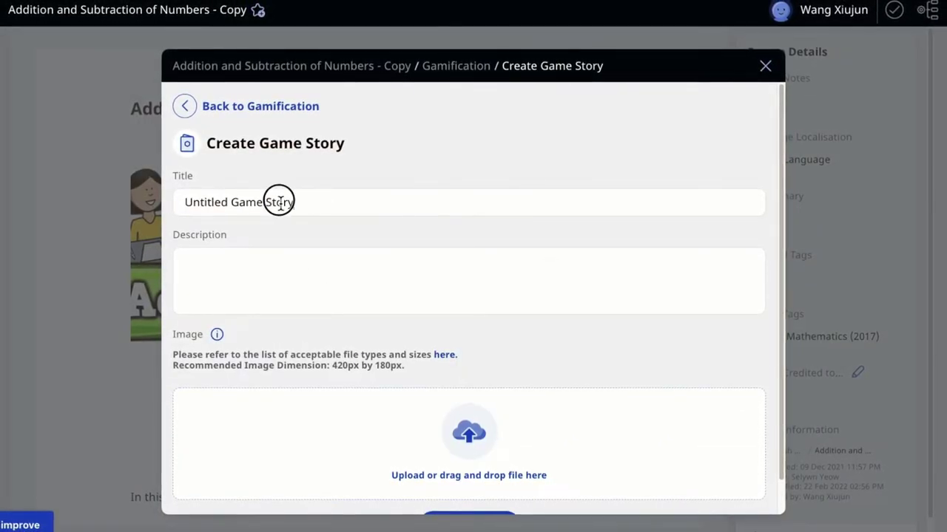
{"action": "left_click_drag", "start_coordinate": [280, 203], "coordinate": [170, 209]}
{"action": "left_click", "coordinate": [199, 254]}
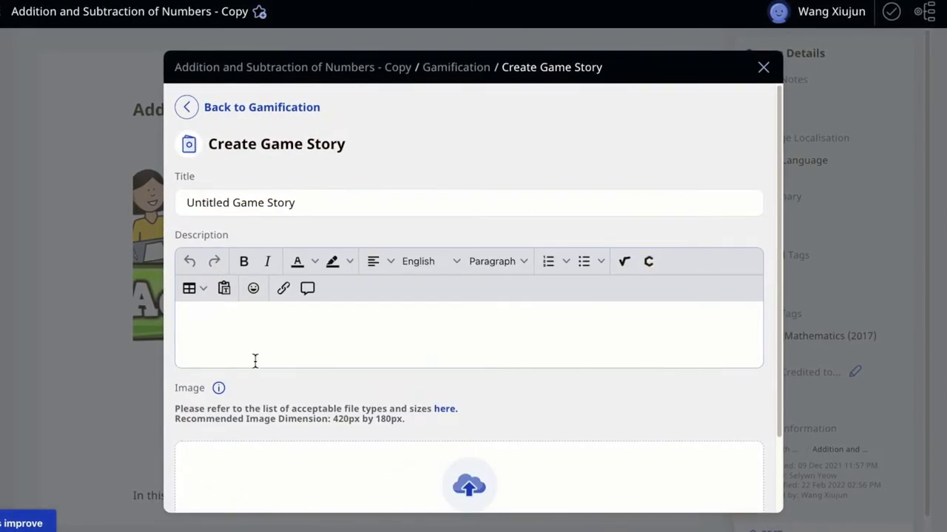
{"action": "scroll", "coordinate": [260, 384], "scroll_direction": "down", "scroll_amount": 2}
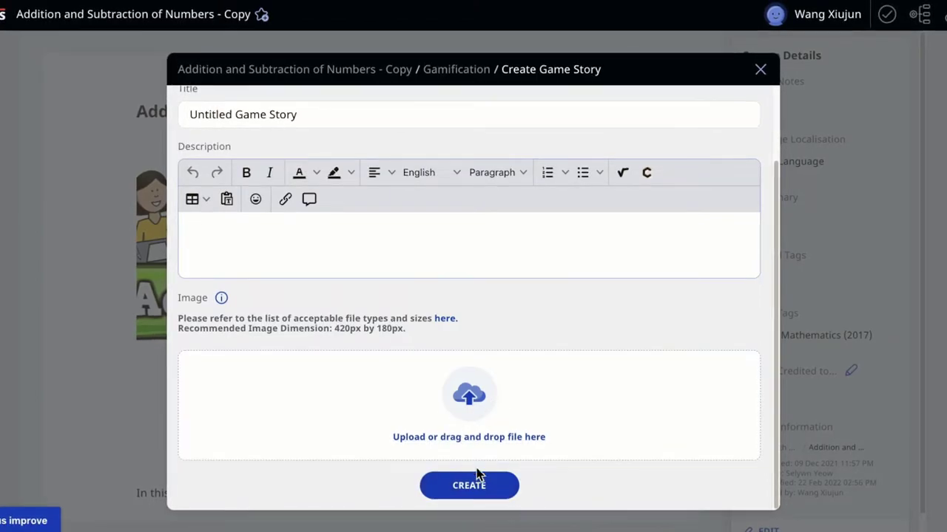
{"action": "left_click", "coordinate": [478, 495]}
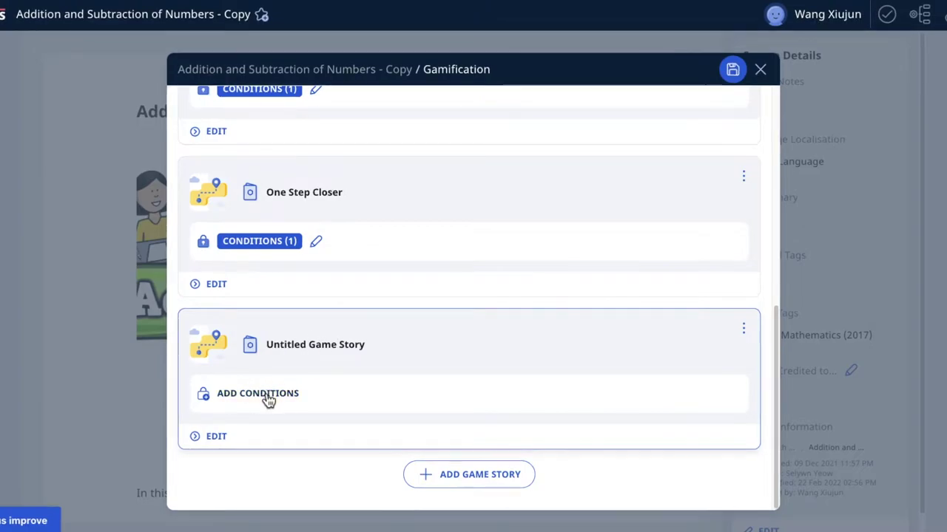
Add and save an Awarded Marks For Quiz condition on Untitled Game Story, requiring at least 75% on the Untitled quiz.
{"action": "left_click", "coordinate": [259, 393]}
{"action": "left_click", "coordinate": [471, 419]}
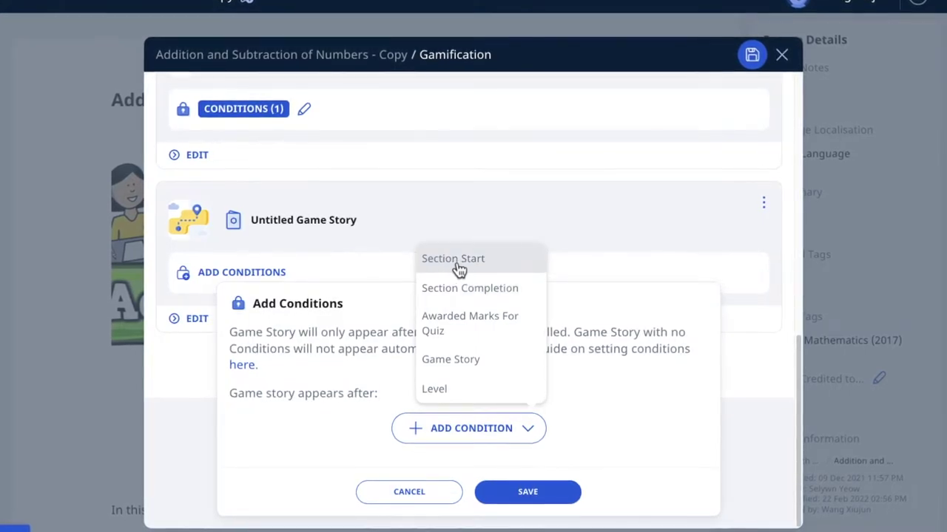
{"action": "left_click", "coordinate": [469, 336]}
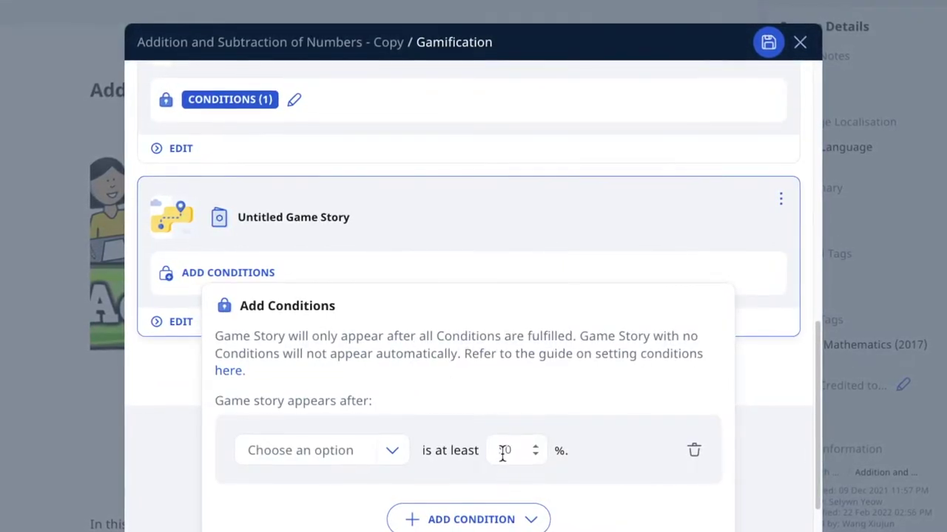
{"action": "scroll", "coordinate": [514, 452], "scroll_direction": "down", "scroll_amount": 1}
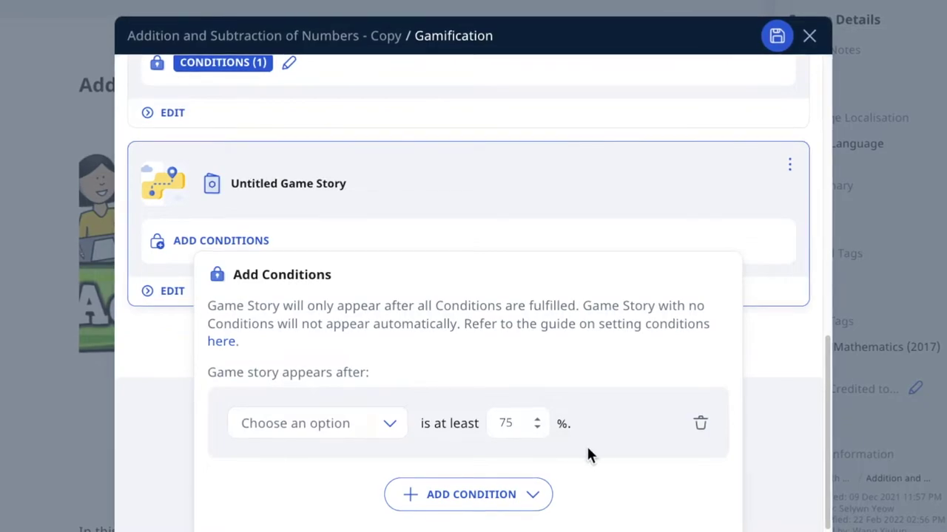
{"action": "scroll", "coordinate": [592, 465], "scroll_direction": "down", "scroll_amount": 2}
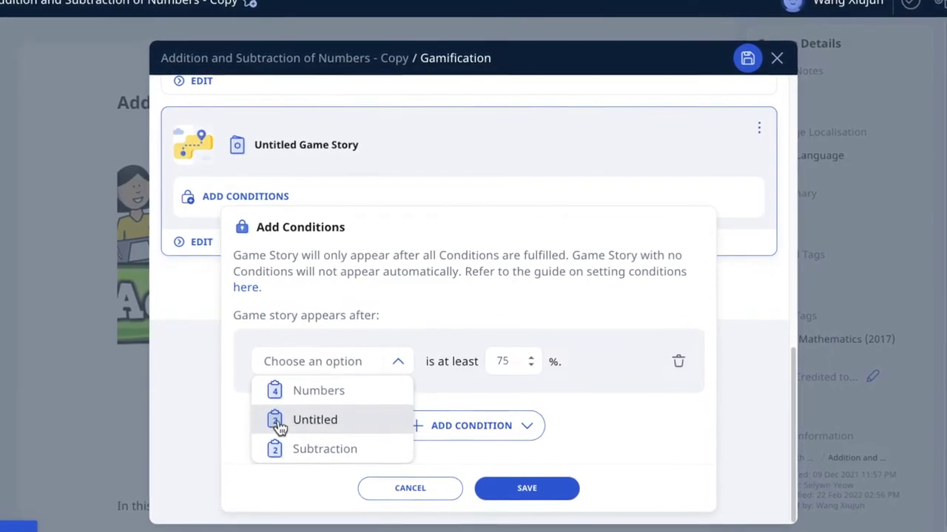
{"action": "left_click", "coordinate": [325, 431]}
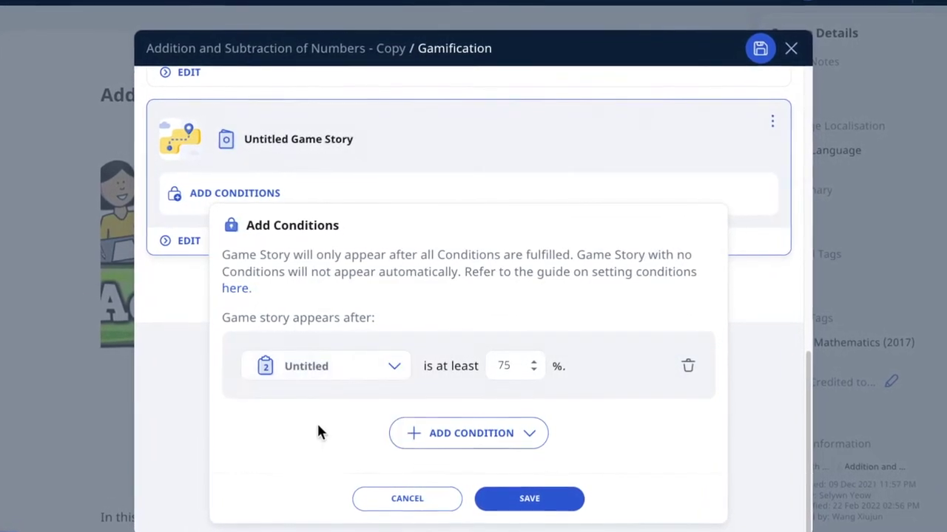
{"action": "left_click", "coordinate": [531, 502]}
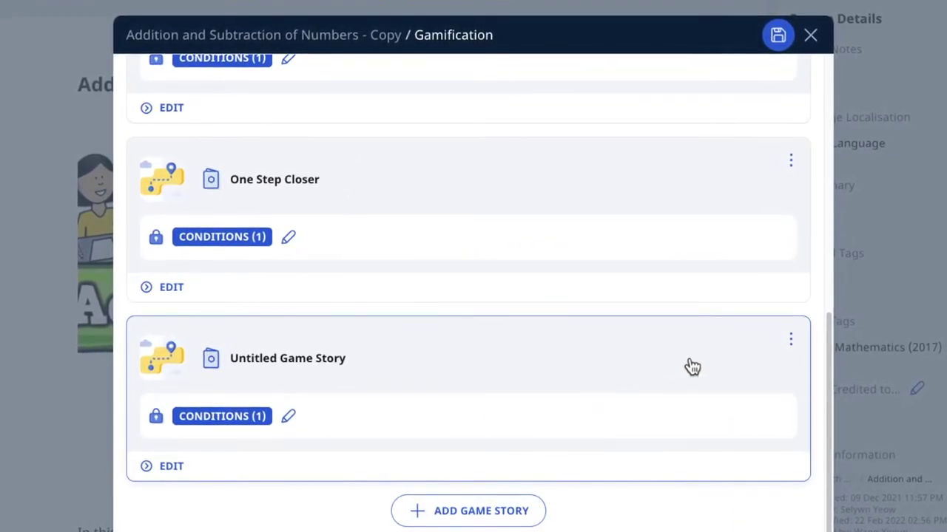
Revisit the XP and Level settings and look through the Game Story list again.
{"action": "scroll", "coordinate": [453, 370], "scroll_direction": "up", "scroll_amount": 10}
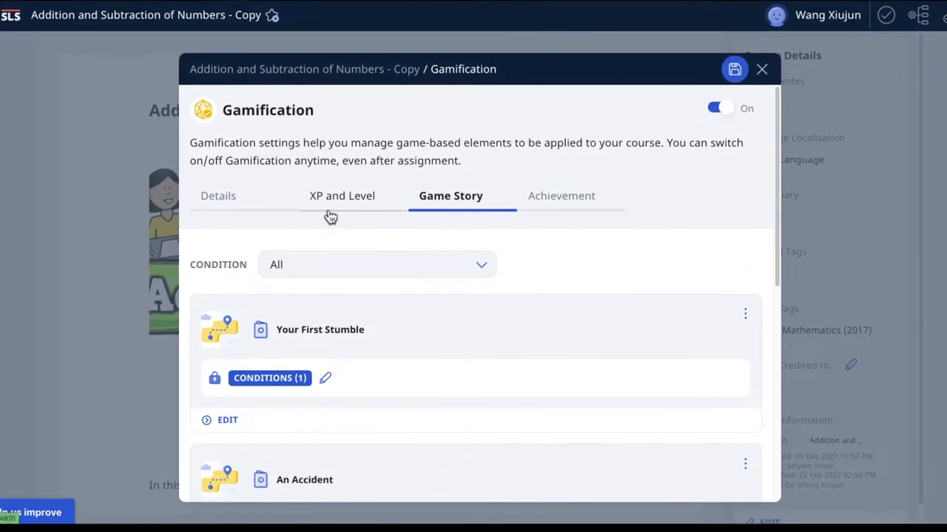
{"action": "left_click", "coordinate": [331, 216]}
{"action": "scroll", "coordinate": [402, 326], "scroll_direction": "down", "scroll_amount": 5}
{"action": "scroll", "coordinate": [402, 327], "scroll_direction": "up", "scroll_amount": 5}
{"action": "left_click", "coordinate": [464, 204]}
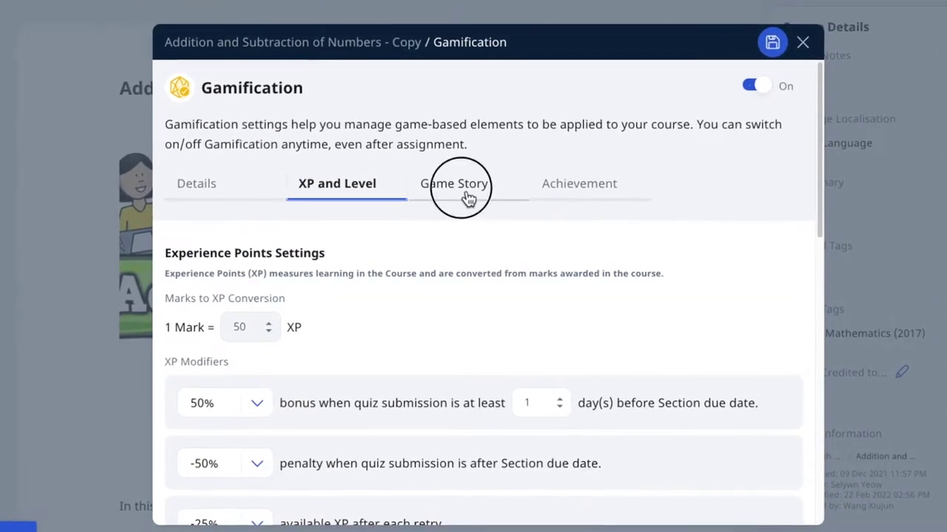
{"action": "scroll", "coordinate": [372, 442], "scroll_direction": "down", "scroll_amount": 6}
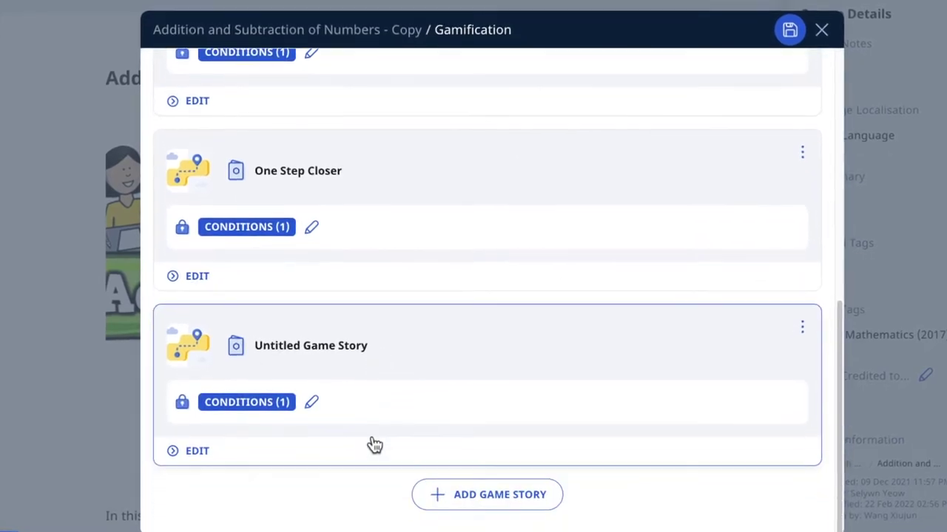
{"action": "scroll", "coordinate": [375, 444], "scroll_direction": "up", "scroll_amount": 6}
Open the Achievement settings, filter the achievements to With Conditions, and return the filter to All.
{"action": "left_click", "coordinate": [590, 175]}
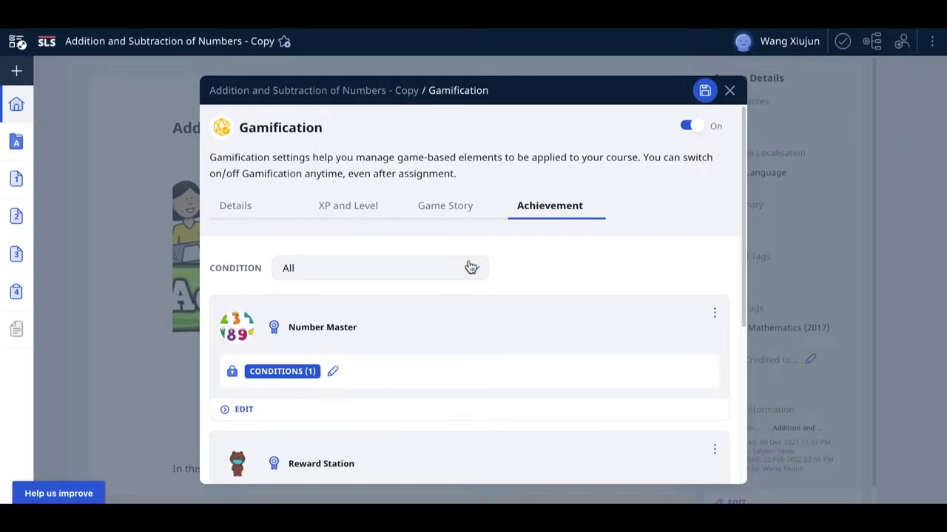
{"action": "left_click", "coordinate": [415, 275]}
{"action": "left_click", "coordinate": [382, 329]}
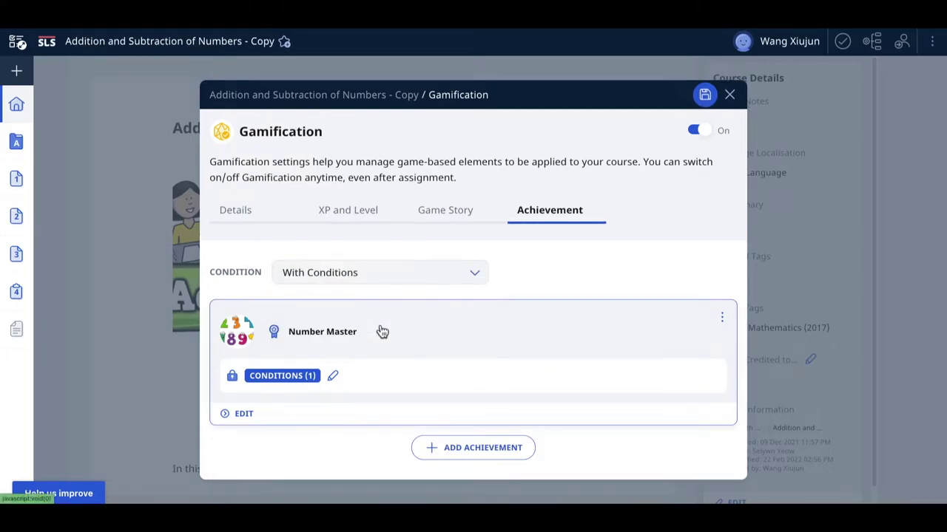
{"action": "left_click", "coordinate": [369, 298]}
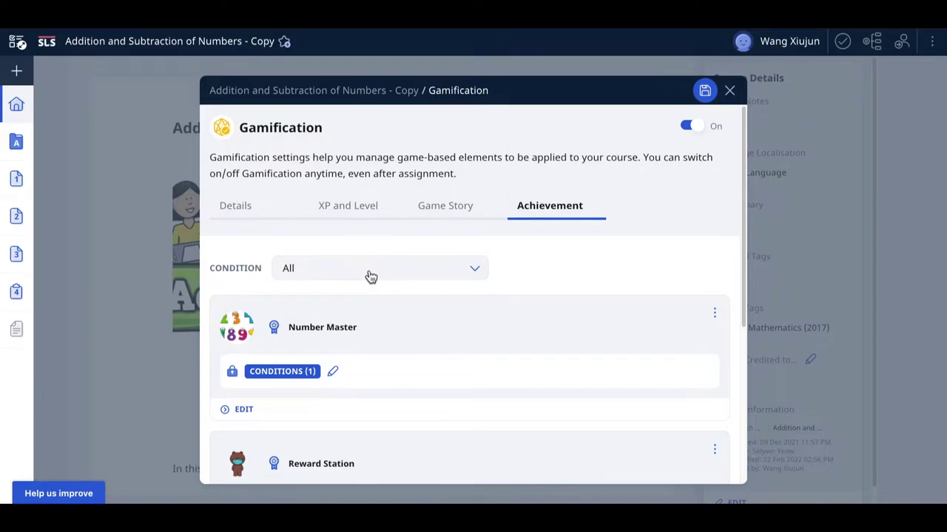
Filter the achievements to Without Conditions and look through the listed entries.
{"action": "left_click", "coordinate": [371, 277]}
{"action": "left_click", "coordinate": [361, 352]}
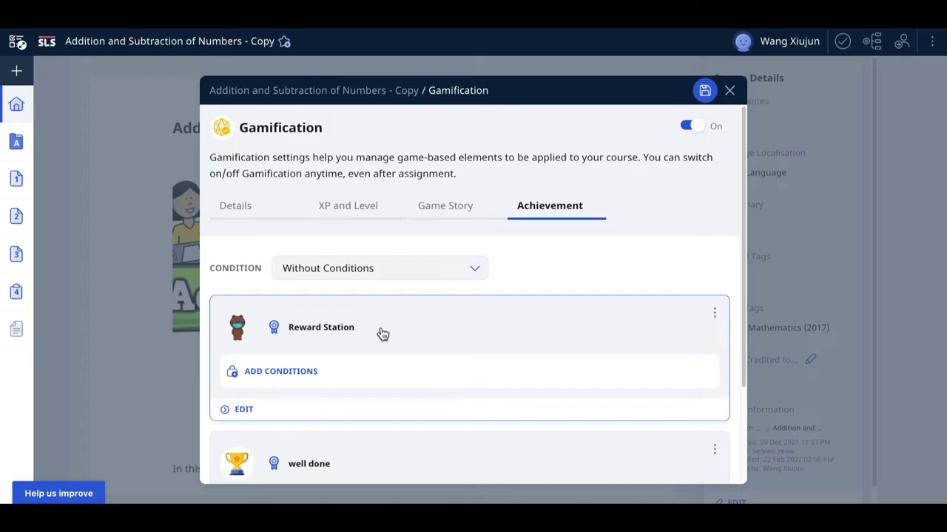
{"action": "scroll", "coordinate": [385, 371], "scroll_direction": "down", "scroll_amount": 3}
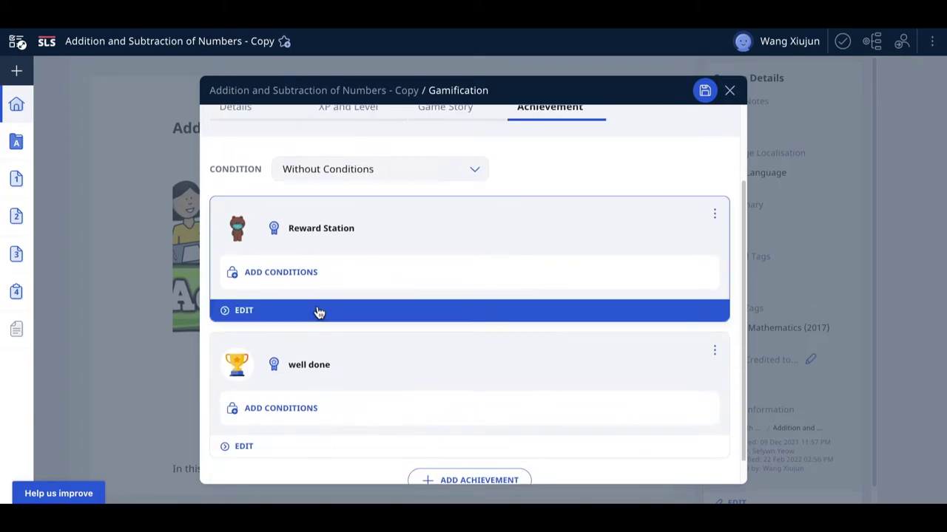
Edit the Reward Station achievement so it is hidden from students, and save the change.
{"action": "left_click", "coordinate": [272, 311]}
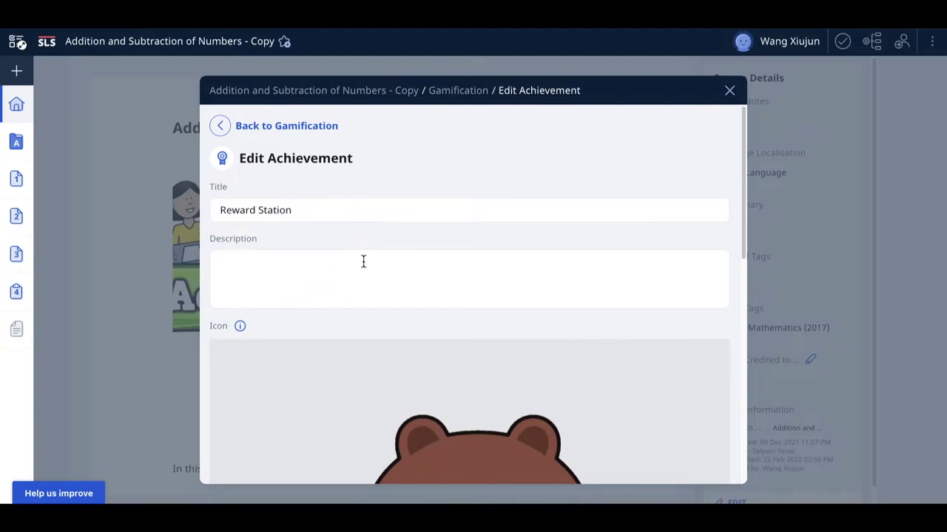
{"action": "scroll", "coordinate": [363, 261], "scroll_direction": "down", "scroll_amount": 5}
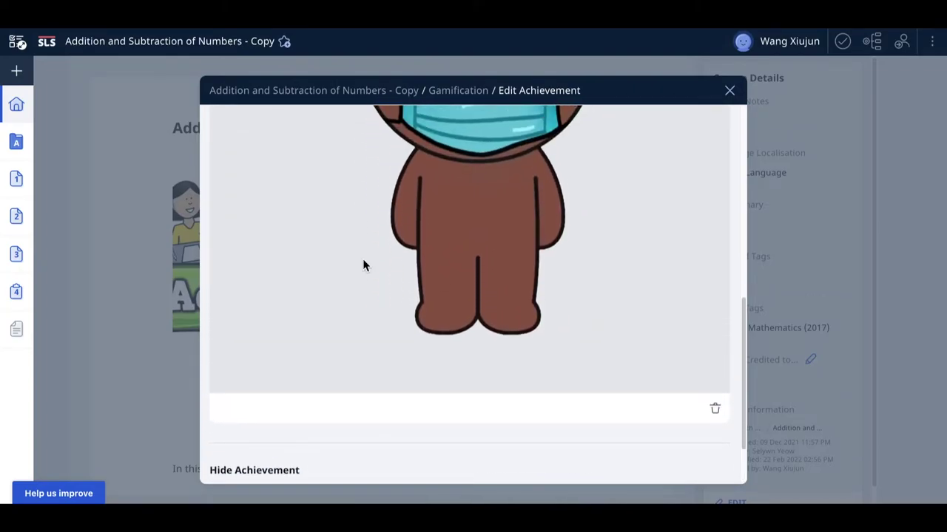
{"action": "scroll", "coordinate": [363, 265], "scroll_direction": "down", "scroll_amount": 3}
{"action": "scroll", "coordinate": [363, 264], "scroll_direction": "up", "scroll_amount": 5}
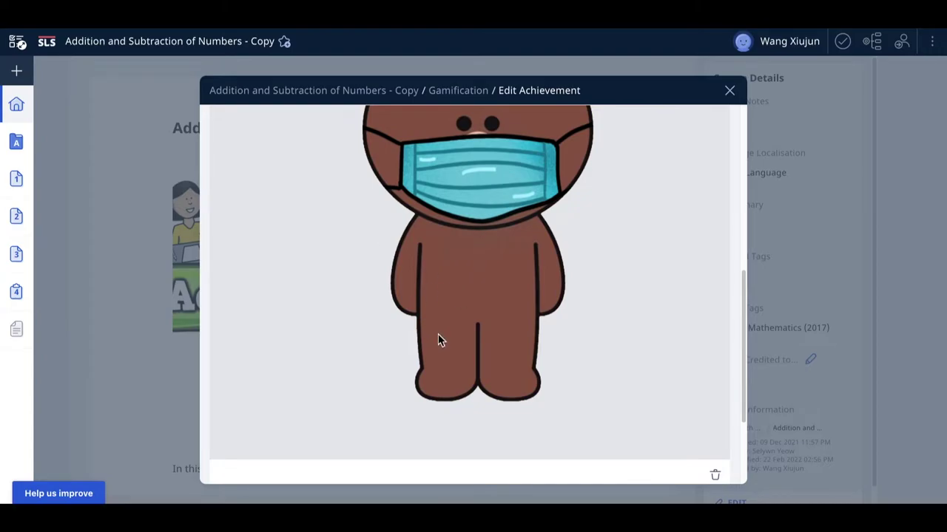
{"action": "scroll", "coordinate": [438, 340], "scroll_direction": "down", "scroll_amount": 2}
{"action": "scroll", "coordinate": [462, 262], "scroll_direction": "up", "scroll_amount": 2}
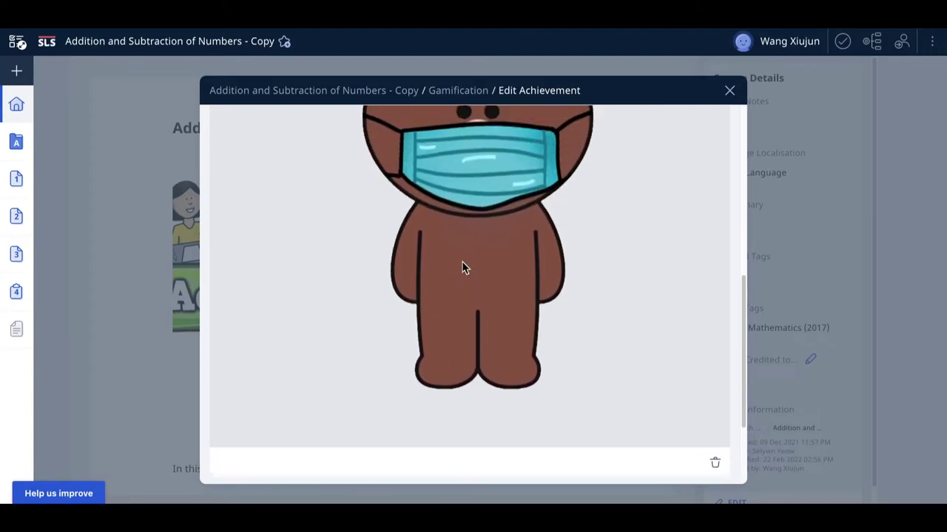
{"action": "scroll", "coordinate": [439, 319], "scroll_direction": "down", "scroll_amount": 2}
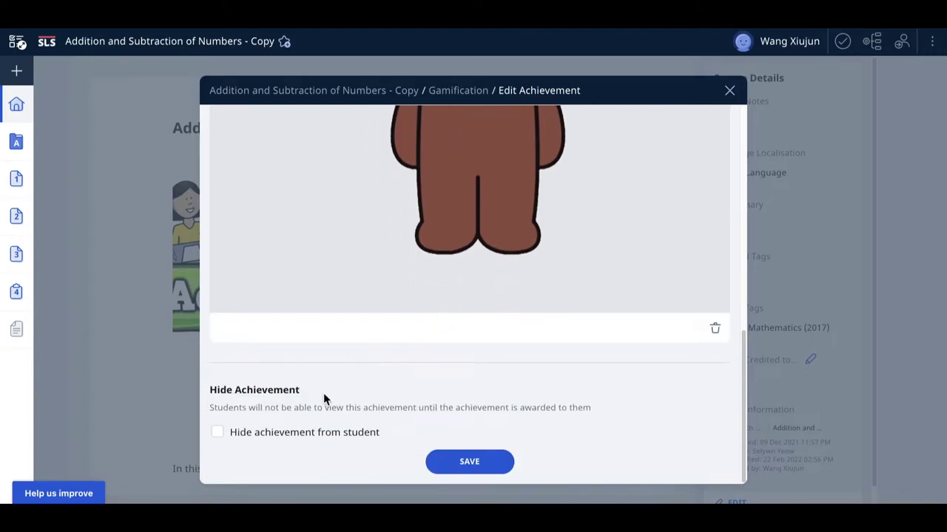
{"action": "left_click", "coordinate": [253, 437]}
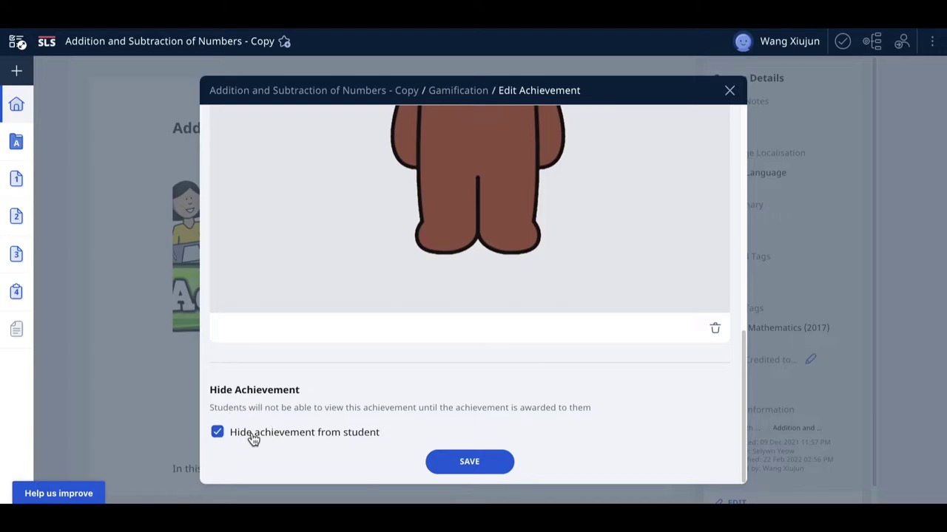
{"action": "left_click", "coordinate": [476, 465]}
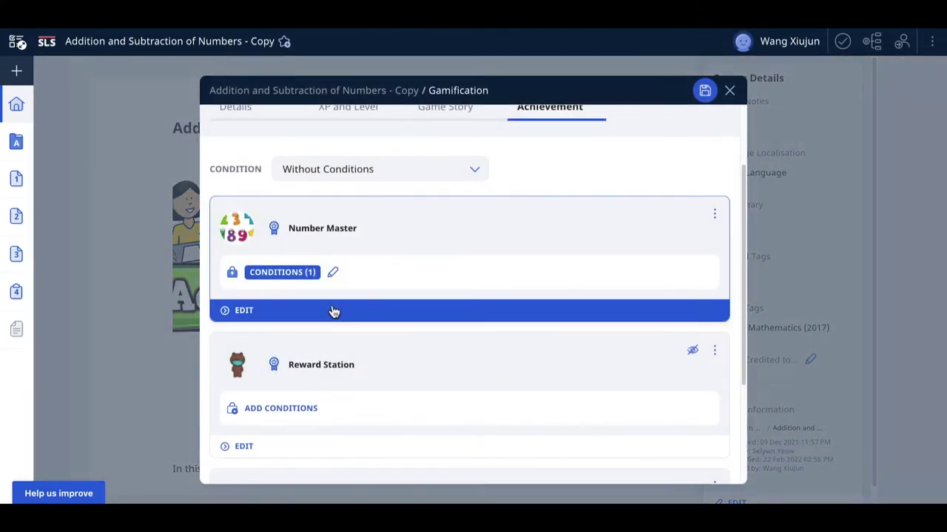
Open the conditions for the Reward Station achievement and examine the condition types that can be added.
{"action": "left_click", "coordinate": [301, 410]}
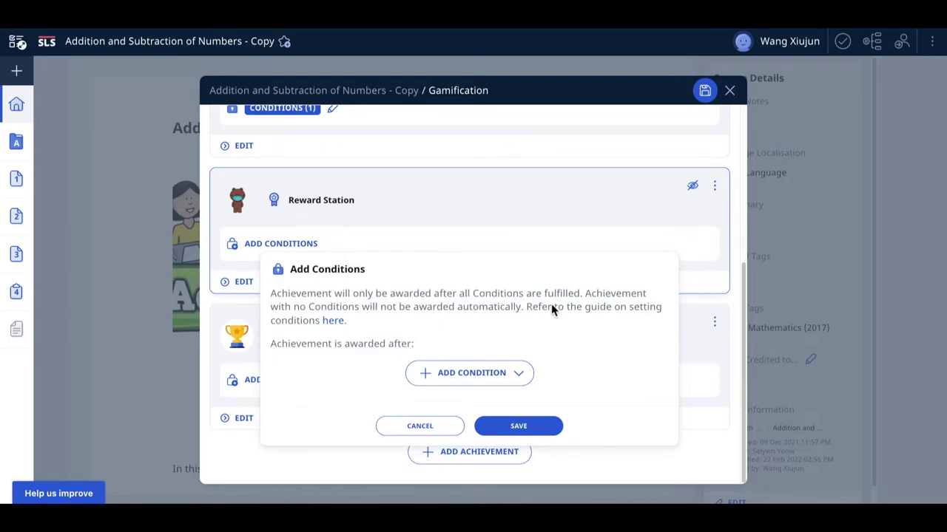
{"action": "left_click", "coordinate": [487, 376]}
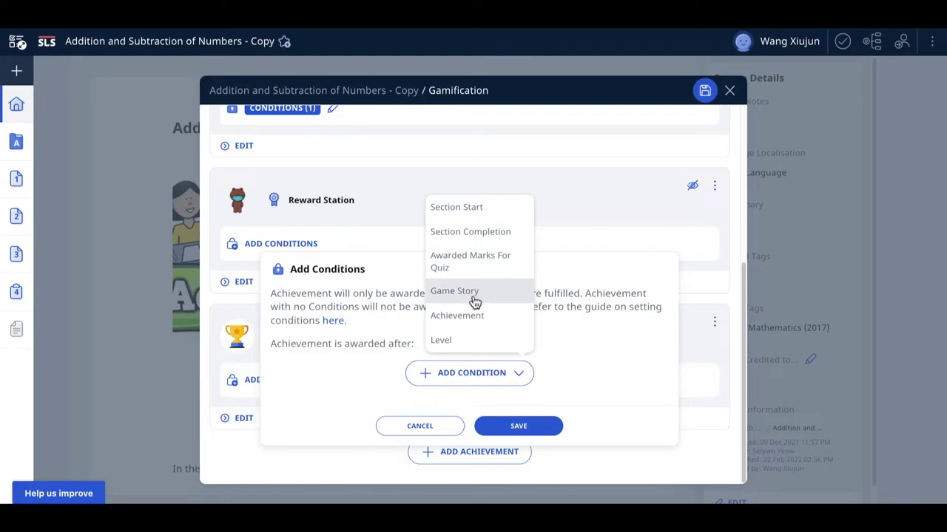
{"action": "left_click", "coordinate": [354, 297]}
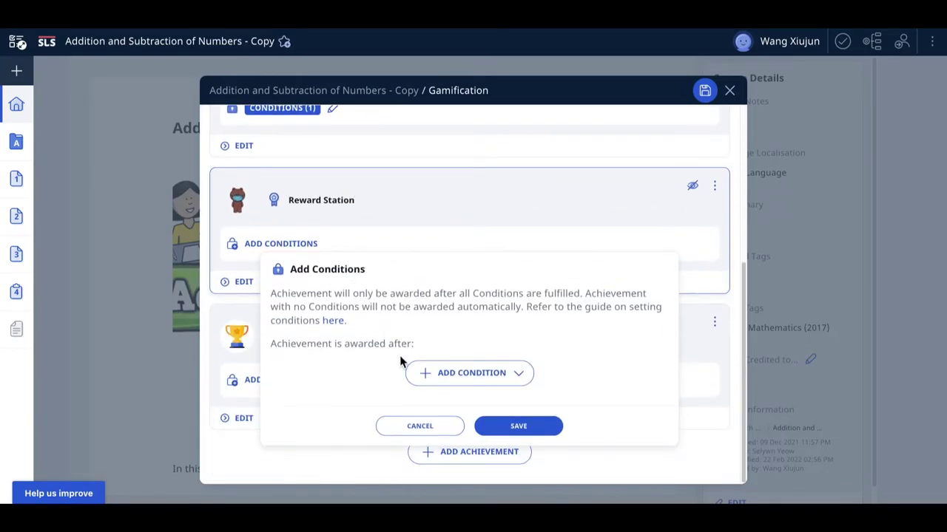
{"action": "left_click", "coordinate": [466, 373]}
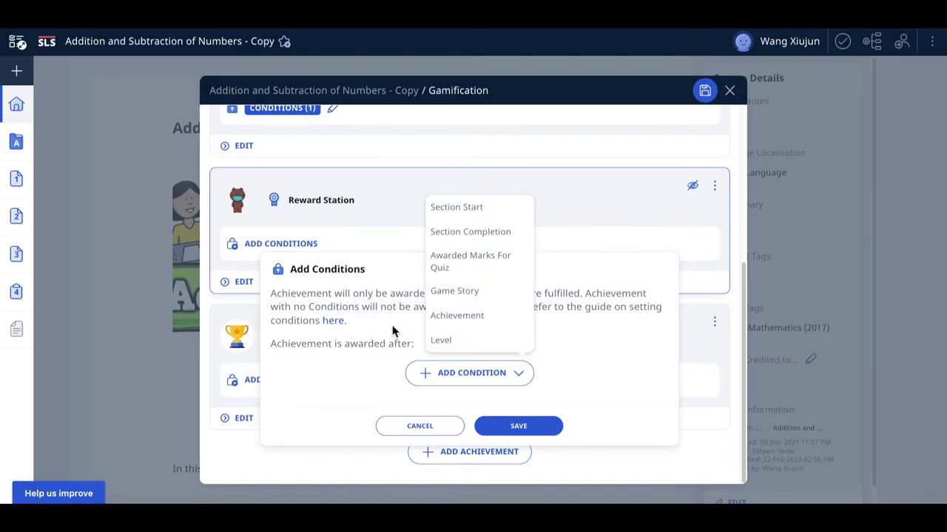
{"action": "scroll", "coordinate": [391, 332], "scroll_direction": "up", "scroll_amount": 5}
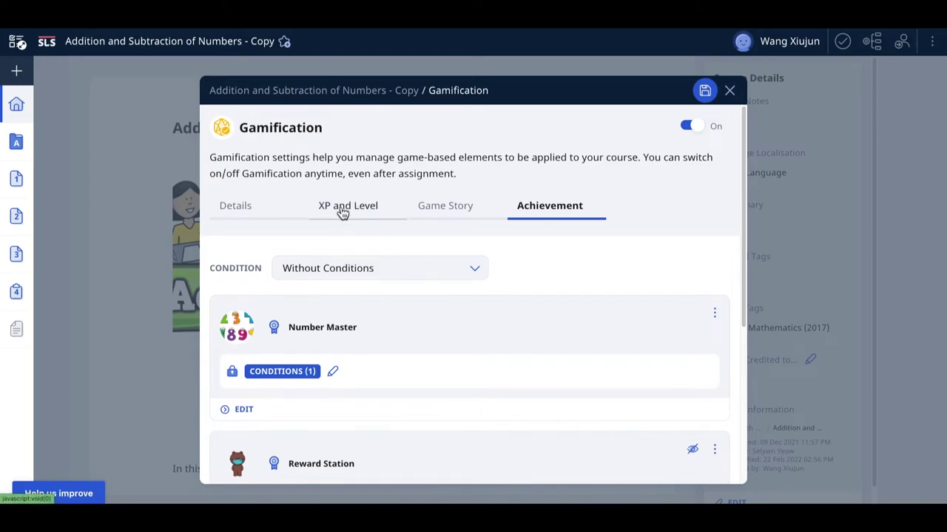
{"action": "scroll", "coordinate": [537, 235], "scroll_direction": "down", "scroll_amount": 5}
{"action": "left_click", "coordinate": [490, 371]}
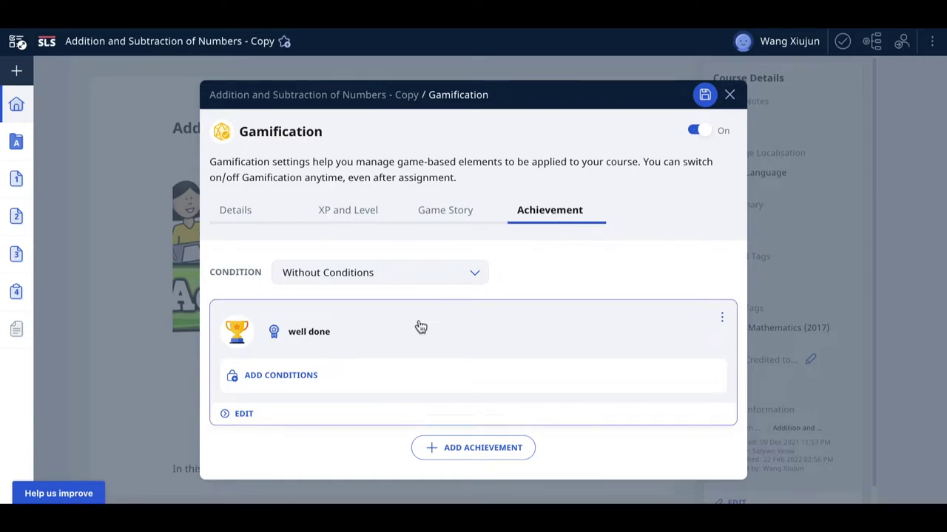
Open the conditions for the well done achievement and look over the condition types offered.
{"action": "left_click", "coordinate": [308, 380]}
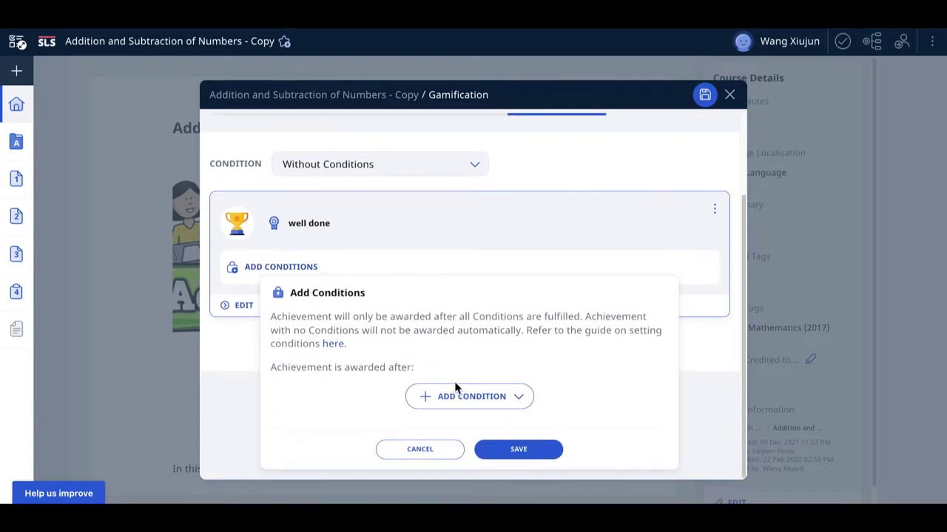
{"action": "left_click", "coordinate": [465, 398]}
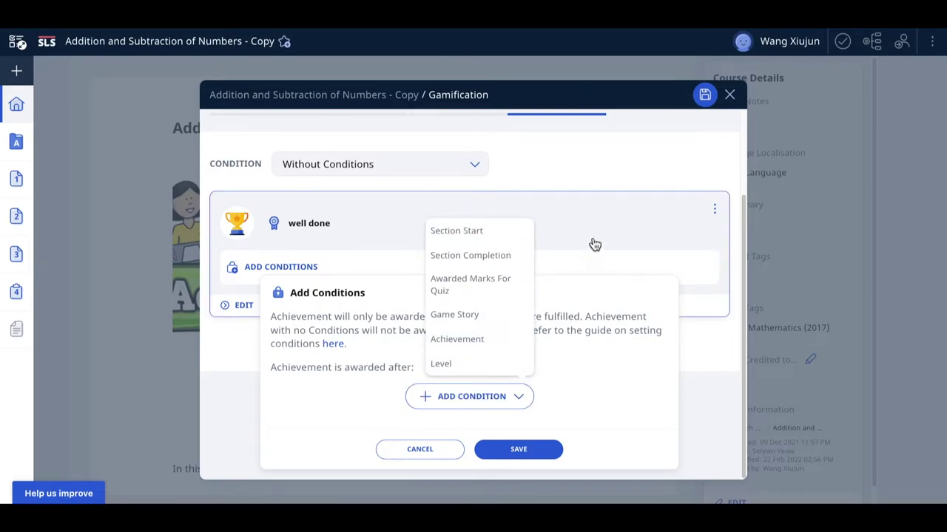
{"action": "left_click", "coordinate": [591, 248]}
{"action": "scroll", "coordinate": [515, 159], "scroll_direction": "up", "scroll_amount": 1}
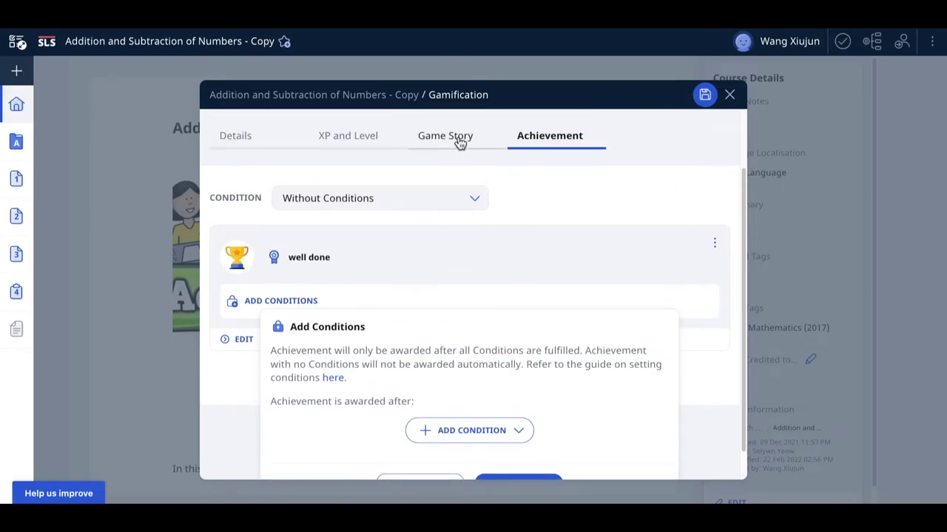
Go to the Game Story settings and review which condition types can be added to Untitled Game Story.
{"action": "left_click", "coordinate": [460, 141]}
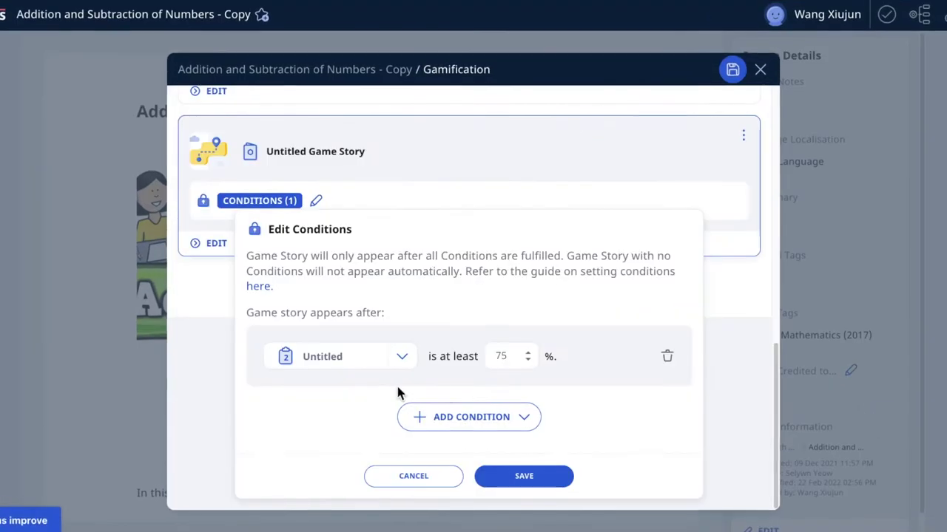
{"action": "left_click", "coordinate": [484, 417]}
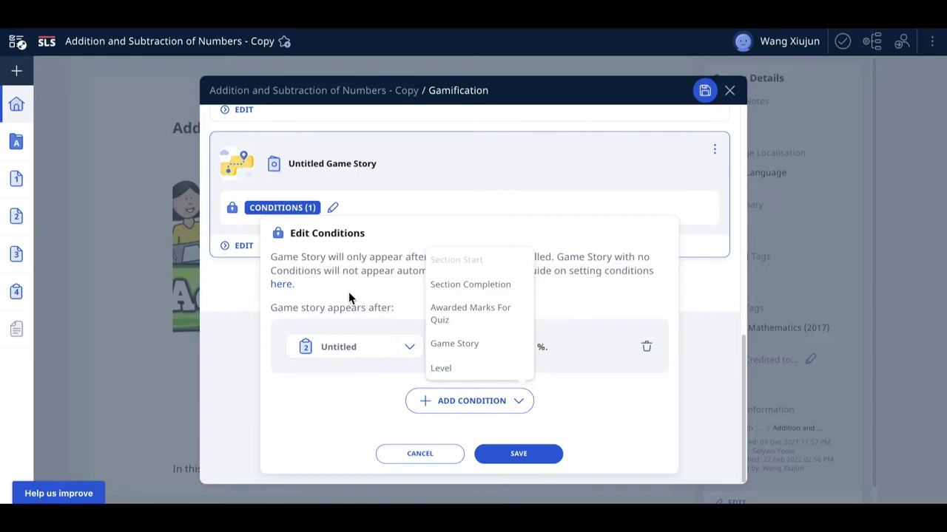
{"action": "scroll", "coordinate": [348, 291], "scroll_direction": "up", "scroll_amount": 10}
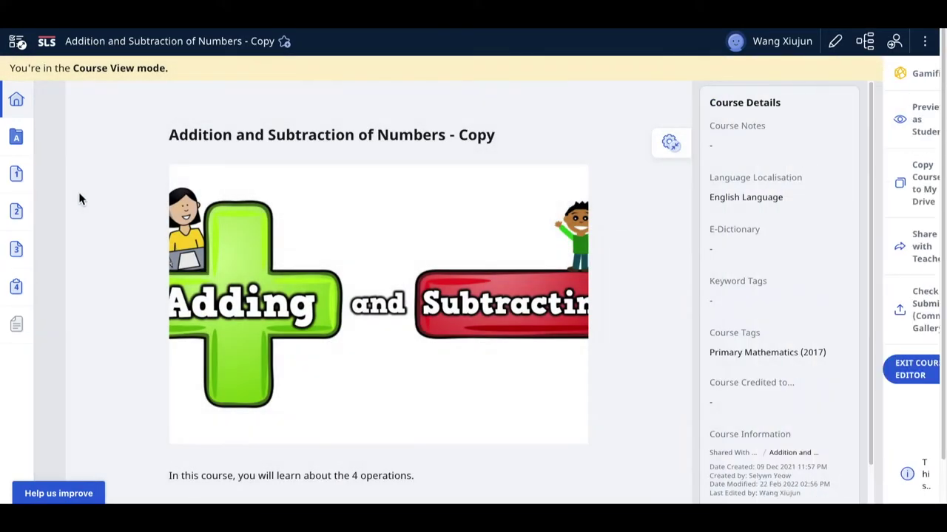
Open the Whole Numbers activity in course view and look through Q1 with its answer options and feedback.
{"action": "left_click", "coordinate": [24, 181]}
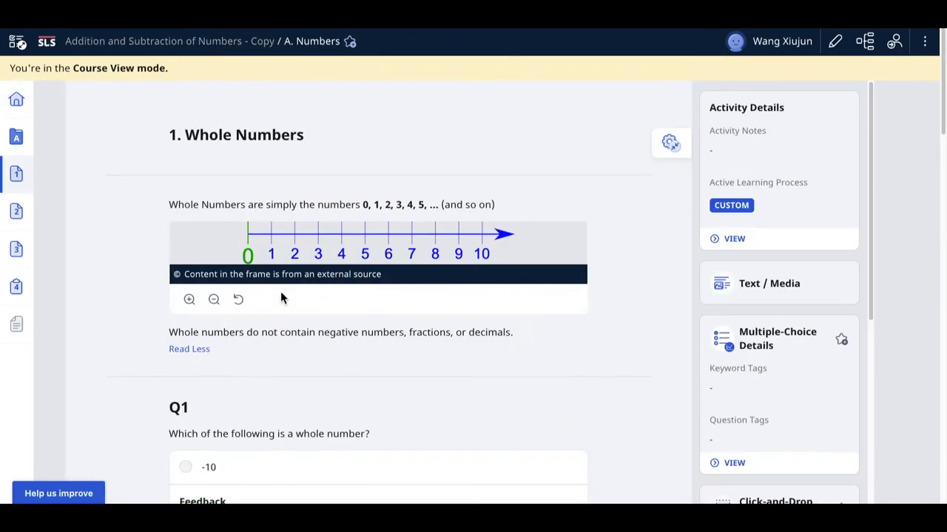
{"action": "scroll", "coordinate": [273, 380], "scroll_direction": "down", "scroll_amount": 5}
{"action": "scroll", "coordinate": [273, 380], "scroll_direction": "up", "scroll_amount": 2}
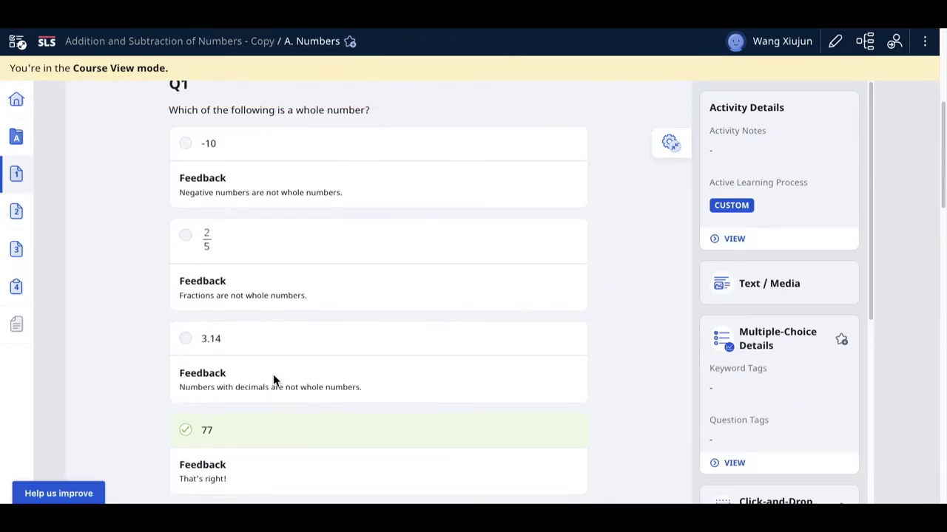
{"action": "scroll", "coordinate": [273, 380], "scroll_direction": "down", "scroll_amount": 2}
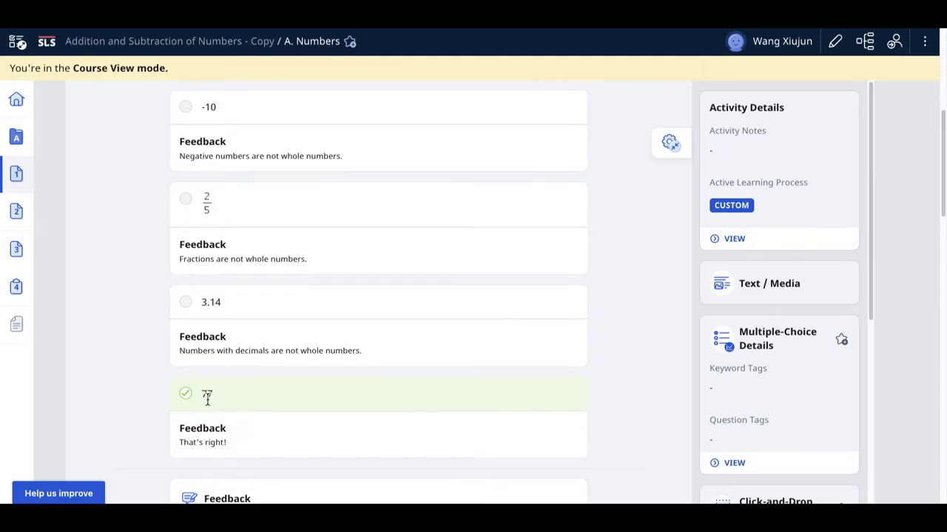
{"action": "scroll", "coordinate": [281, 370], "scroll_direction": "up", "scroll_amount": 5}
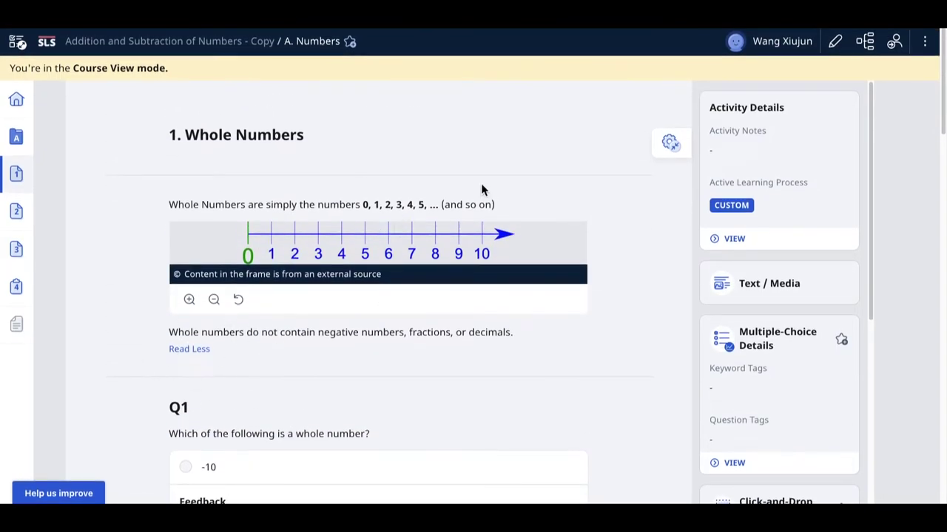
Preview the course as a student and look over the start of the Whole Numbers activity.
{"action": "left_click", "coordinate": [924, 41]}
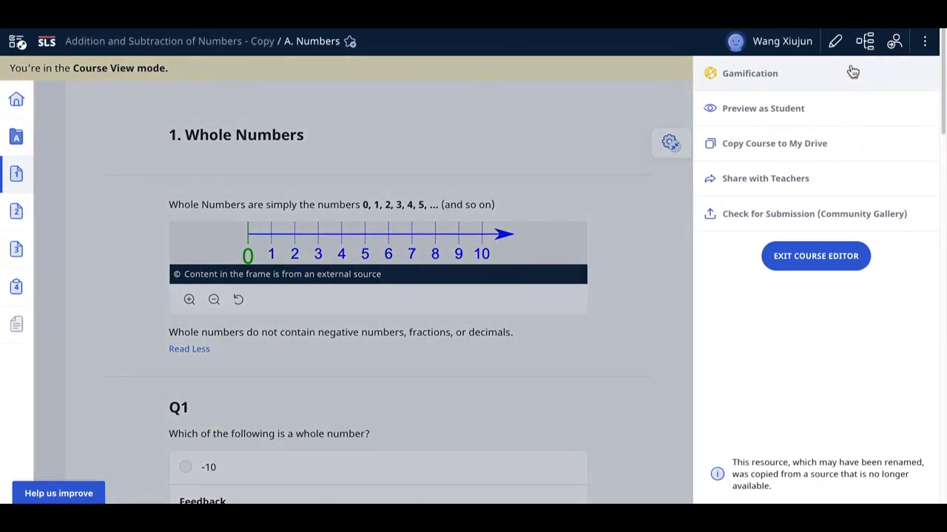
{"action": "left_click", "coordinate": [795, 108]}
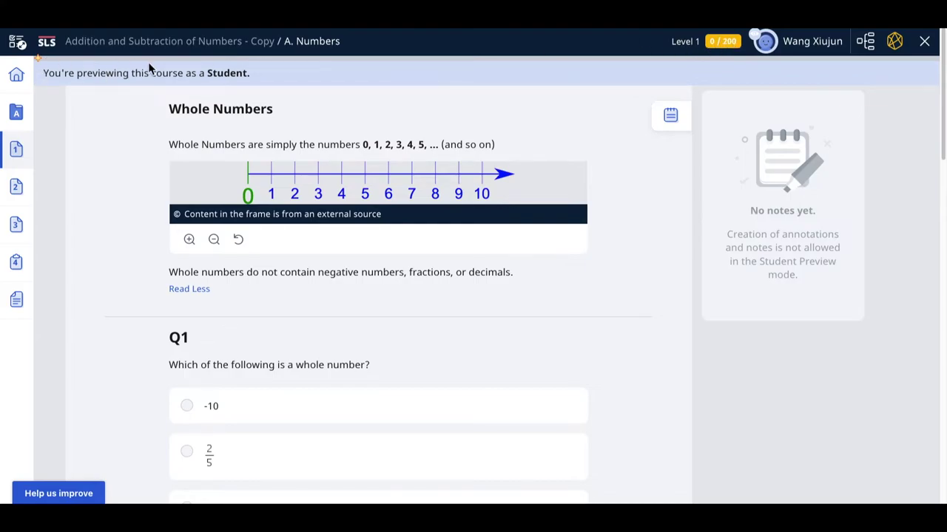
{"action": "scroll", "coordinate": [108, 260], "scroll_direction": "down", "scroll_amount": 1}
{"action": "scroll", "coordinate": [108, 260], "scroll_direction": "up", "scroll_amount": 1}
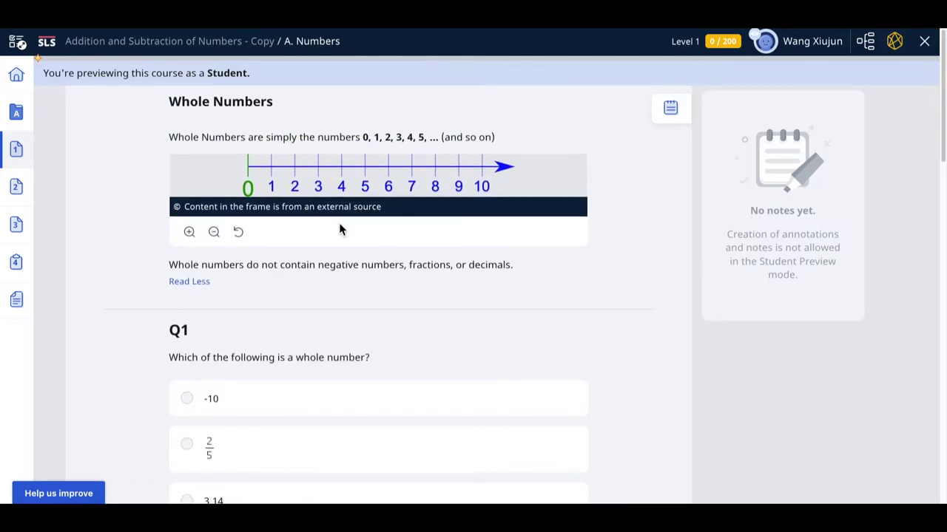
{"action": "scroll", "coordinate": [333, 308], "scroll_direction": "down", "scroll_amount": 1}
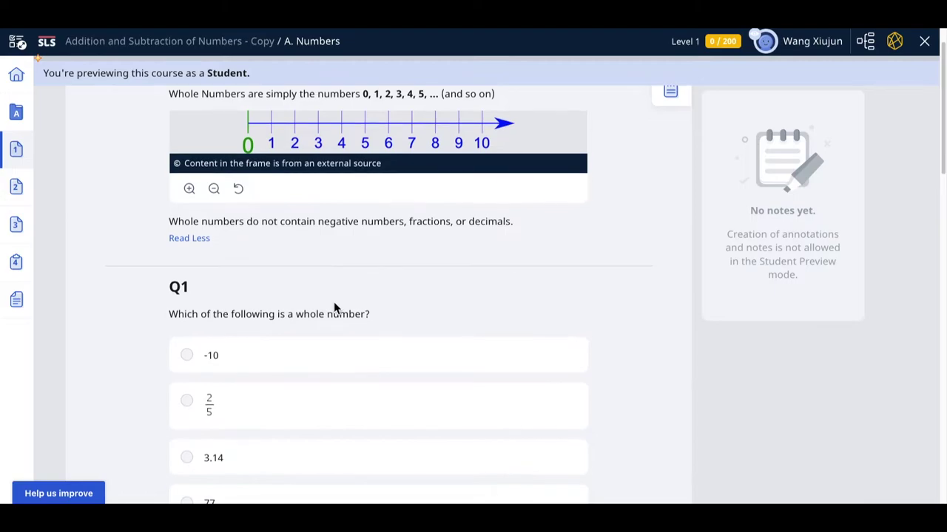
Answer Q1 of the Whole Numbers activity with 77 and submit the answer.
{"action": "scroll", "coordinate": [337, 311], "scroll_direction": "down", "scroll_amount": 2}
{"action": "left_click", "coordinate": [216, 425]}
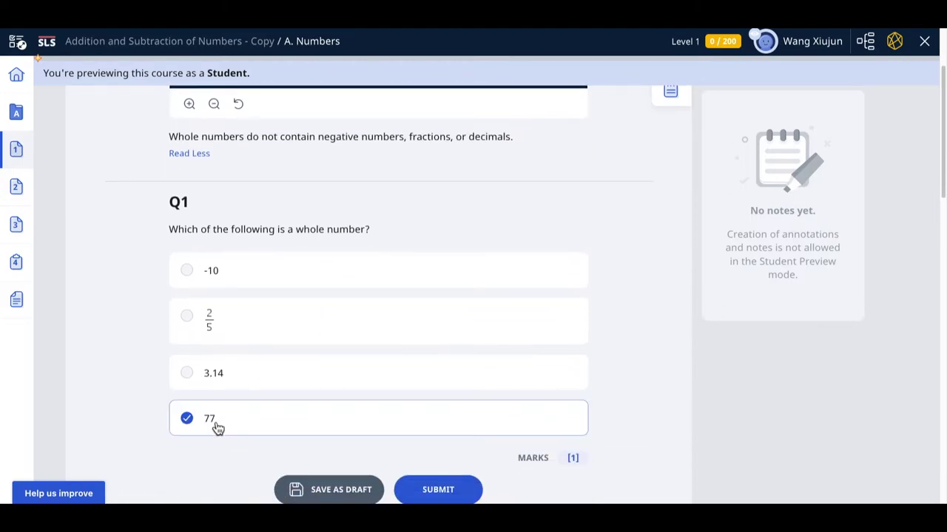
{"action": "left_click", "coordinate": [436, 485]}
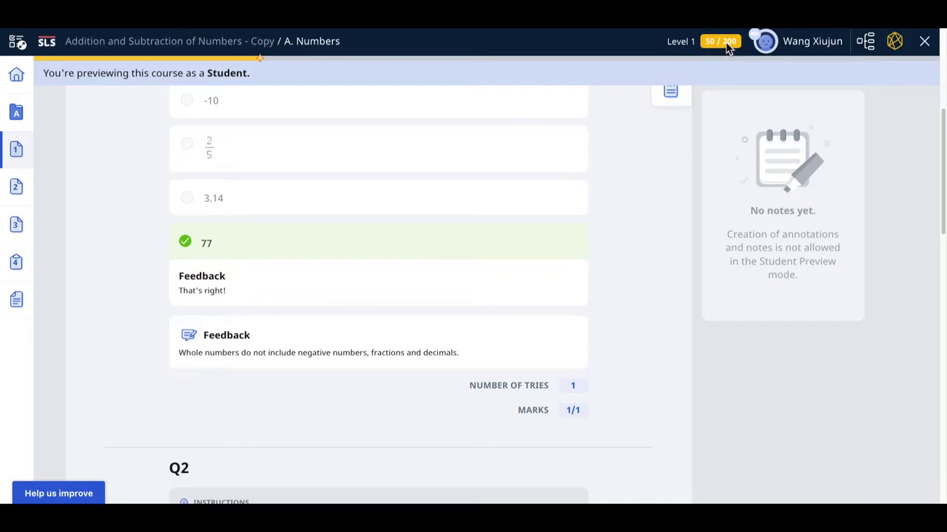
Show the Q2 options and fill the WHOLE NUMBERS column with 1, 30 and 1001 in ascending order.
{"action": "scroll", "coordinate": [611, 230], "scroll_direction": "down", "scroll_amount": 5}
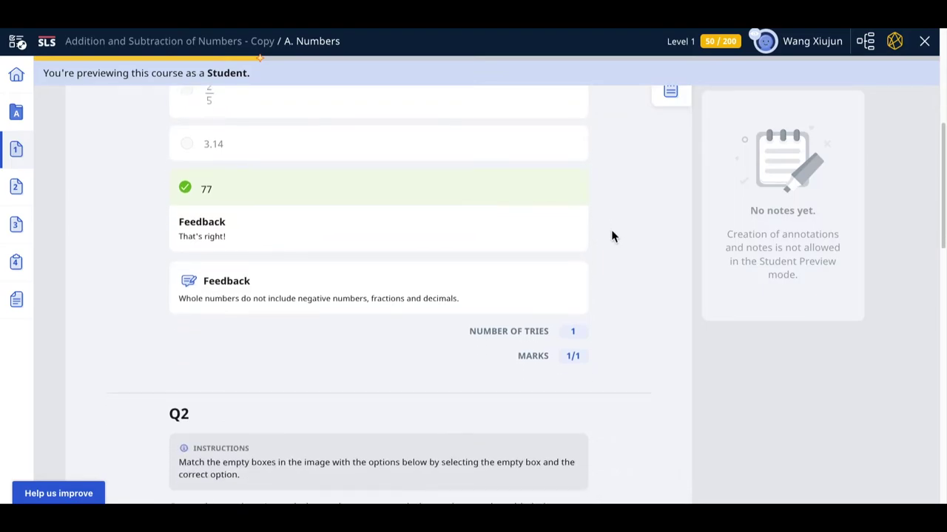
{"action": "scroll", "coordinate": [611, 231], "scroll_direction": "down", "scroll_amount": 2}
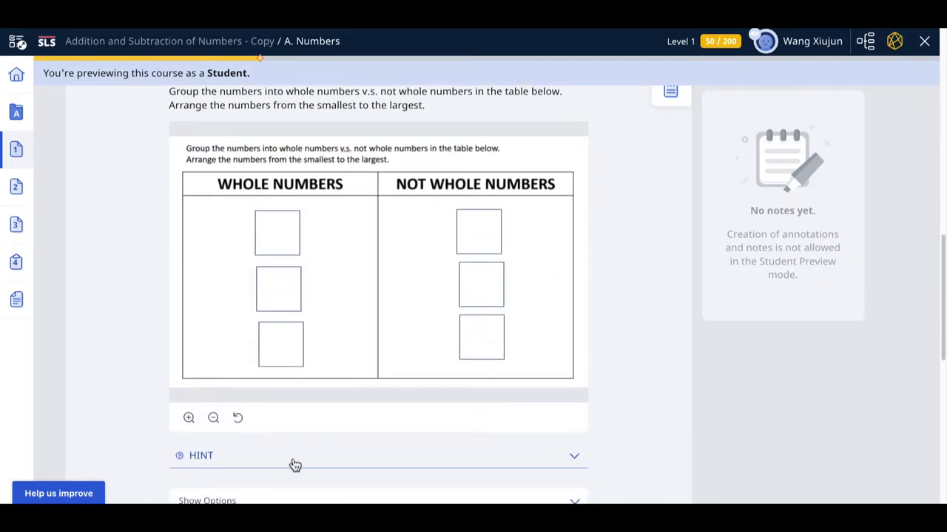
{"action": "scroll", "coordinate": [294, 465], "scroll_direction": "down", "scroll_amount": 1}
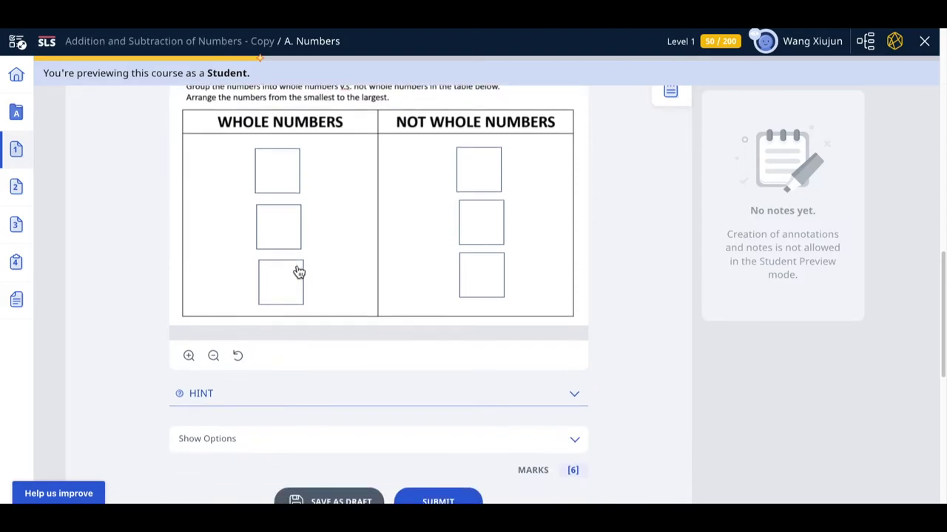
{"action": "left_click", "coordinate": [282, 446]}
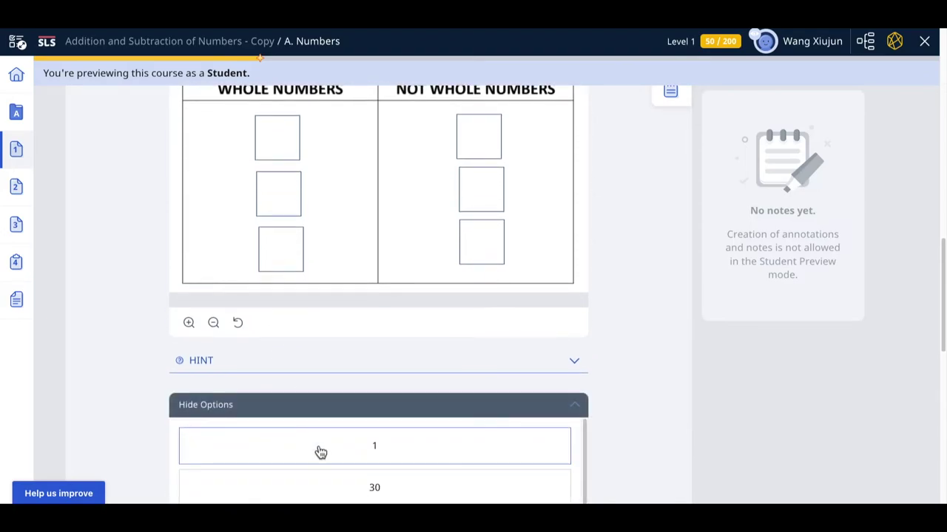
{"action": "left_click", "coordinate": [290, 154]}
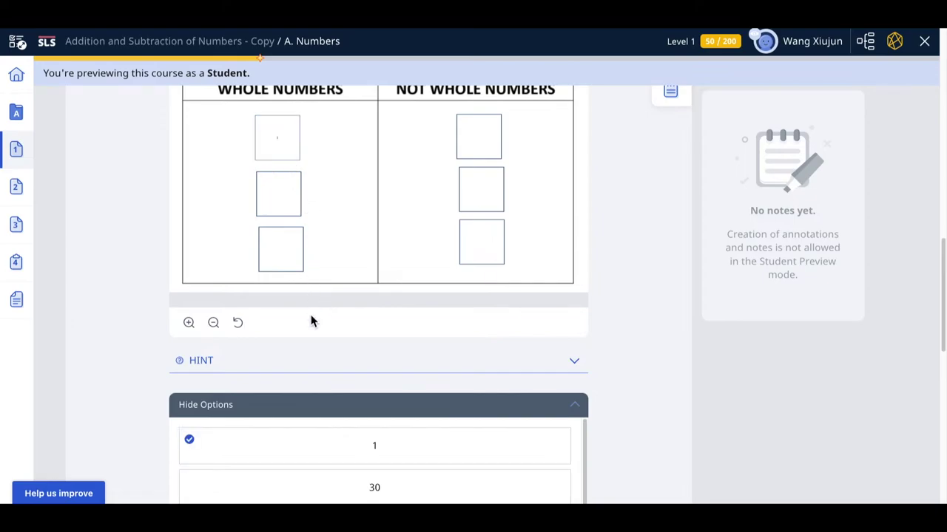
{"action": "scroll", "coordinate": [316, 392], "scroll_direction": "down", "scroll_amount": 1}
{"action": "left_click", "coordinate": [316, 411]}
{"action": "left_click", "coordinate": [292, 127]}
{"action": "scroll", "coordinate": [313, 429], "scroll_direction": "down", "scroll_amount": 1}
{"action": "left_click", "coordinate": [316, 428]}
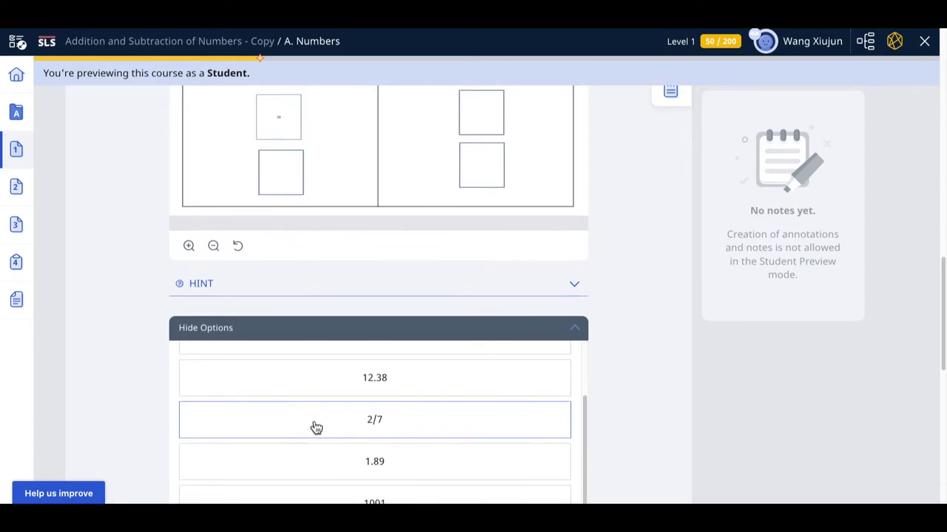
{"action": "left_click", "coordinate": [296, 492]}
{"action": "left_click", "coordinate": [294, 170]}
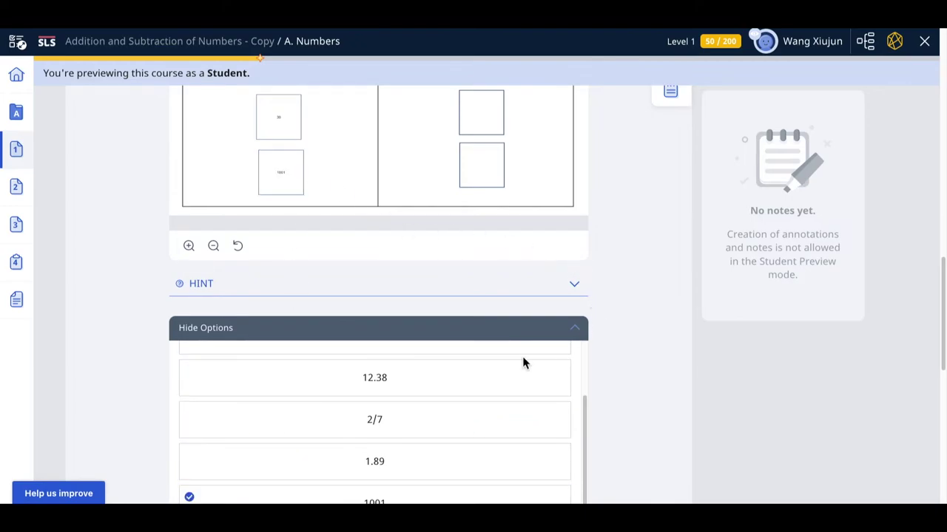
Fill the NOT WHOLE NUMBERS column of Q2 with 1.89, 2/7 and 12.38 in that order, and submit the answer.
{"action": "left_click", "coordinate": [486, 189]}
{"action": "left_click", "coordinate": [482, 118]}
{"action": "left_click", "coordinate": [413, 470]}
{"action": "scroll", "coordinate": [511, 302], "scroll_direction": "up", "scroll_amount": 3}
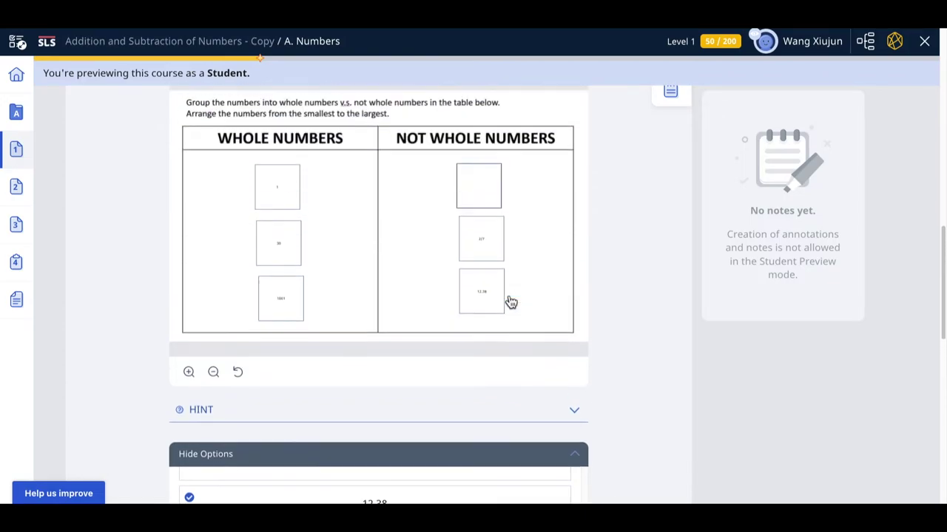
{"action": "left_click", "coordinate": [482, 307]}
{"action": "scroll", "coordinate": [606, 351], "scroll_direction": "down", "scroll_amount": 6}
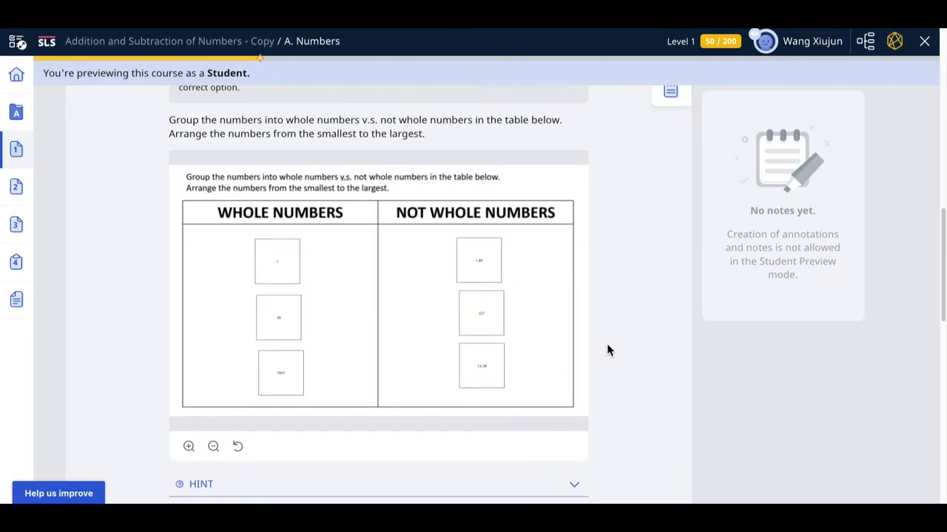
{"action": "scroll", "coordinate": [542, 338], "scroll_direction": "up", "scroll_amount": 1}
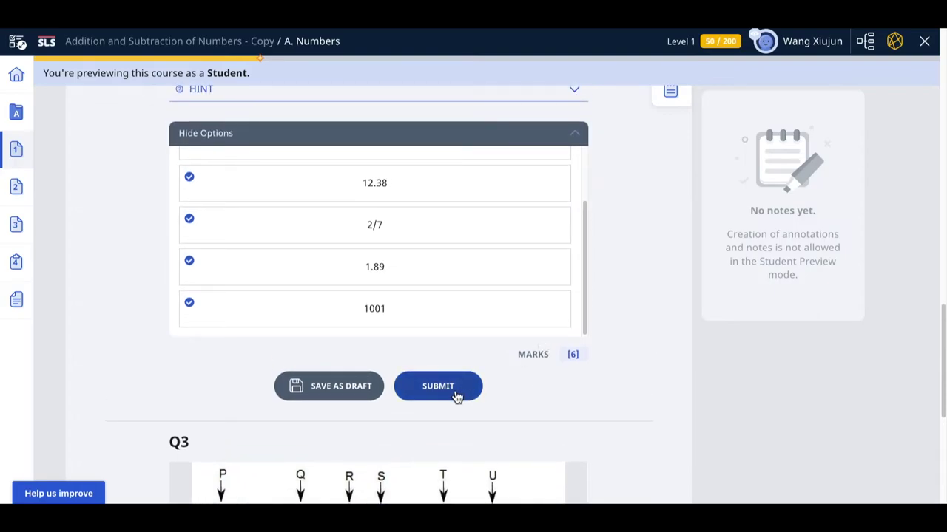
{"action": "left_click", "coordinate": [454, 391]}
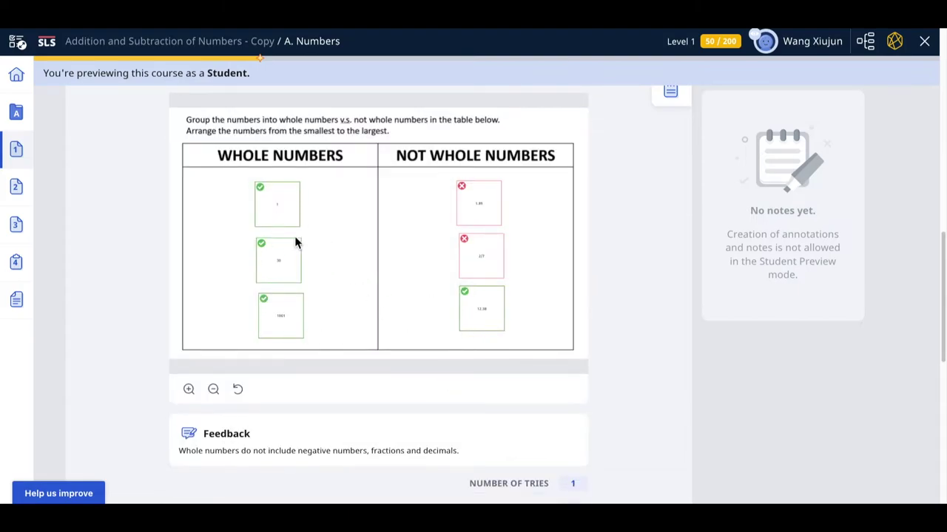
Review the marked Q2 table with its feedback and start another try at the question.
{"action": "scroll", "coordinate": [528, 359], "scroll_direction": "down", "scroll_amount": 2}
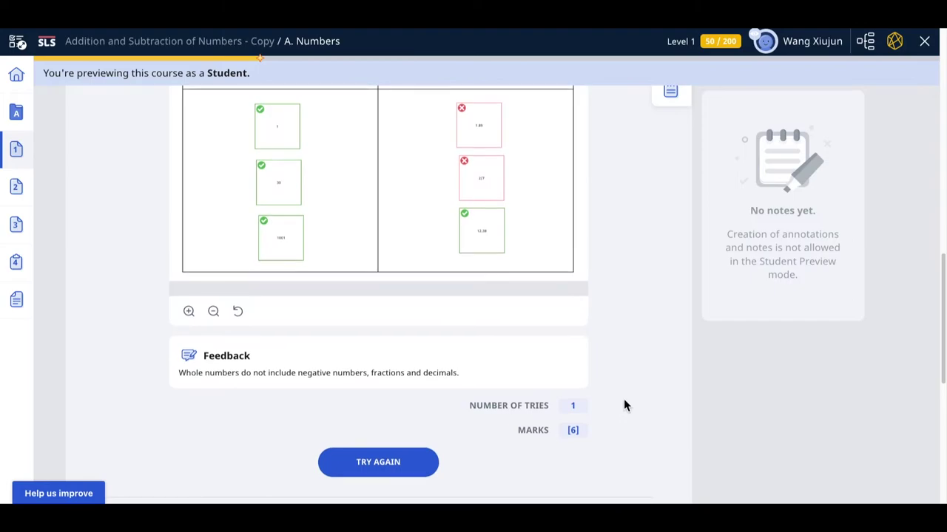
{"action": "scroll", "coordinate": [572, 427], "scroll_direction": "up", "scroll_amount": 2}
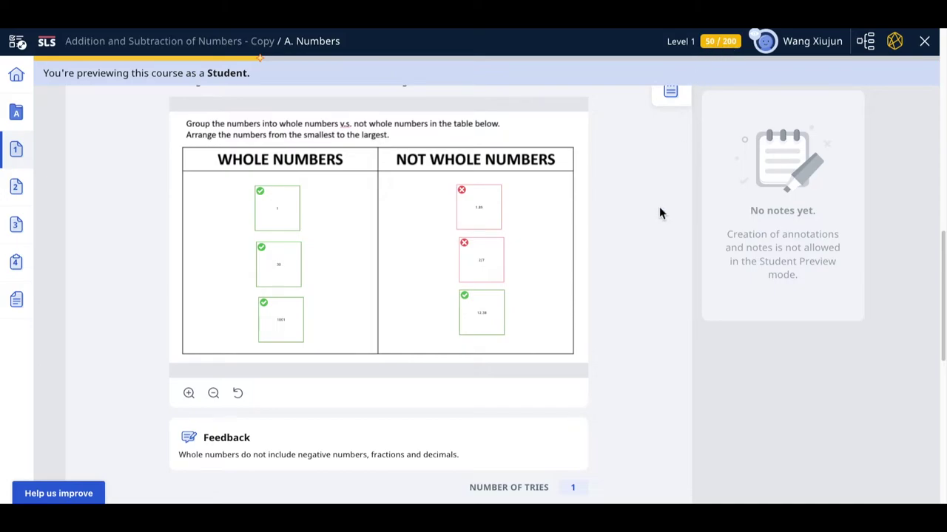
{"action": "scroll", "coordinate": [613, 410], "scroll_direction": "down", "scroll_amount": 5}
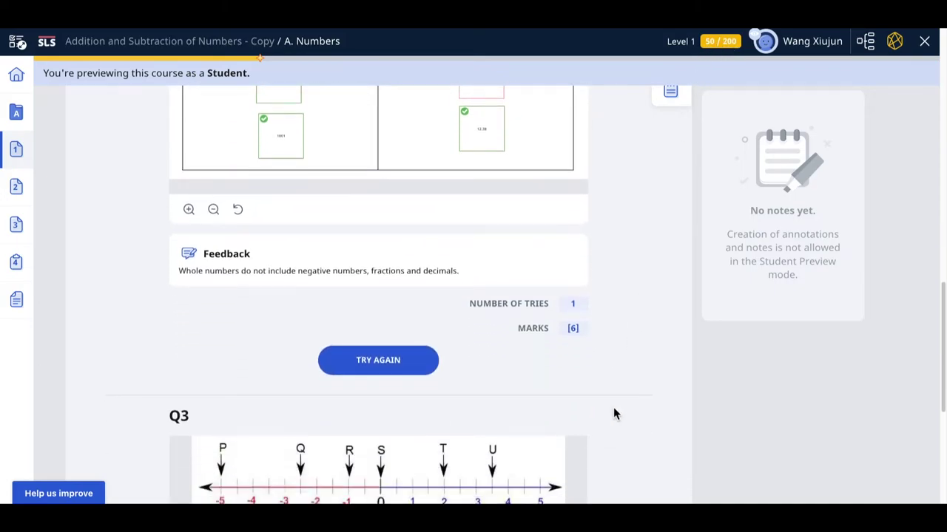
{"action": "scroll", "coordinate": [613, 414], "scroll_direction": "up", "scroll_amount": 3}
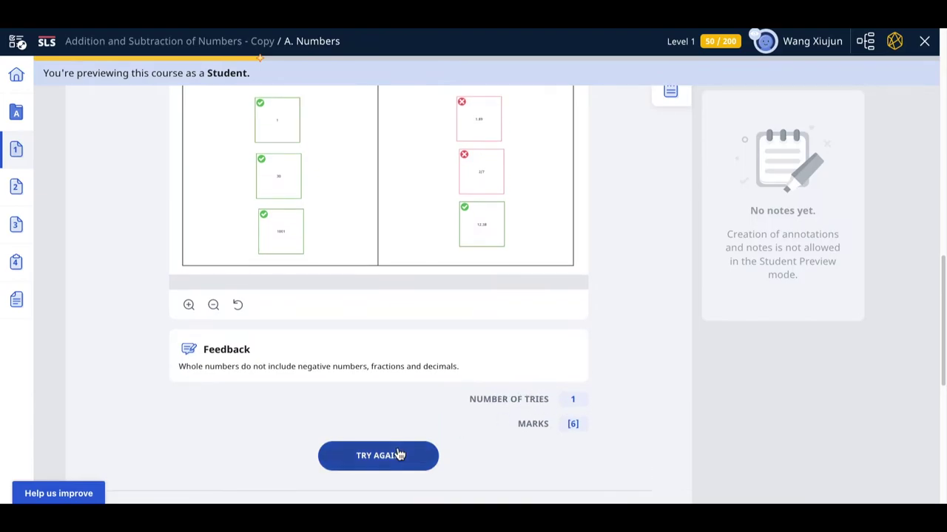
{"action": "left_click", "coordinate": [372, 461]}
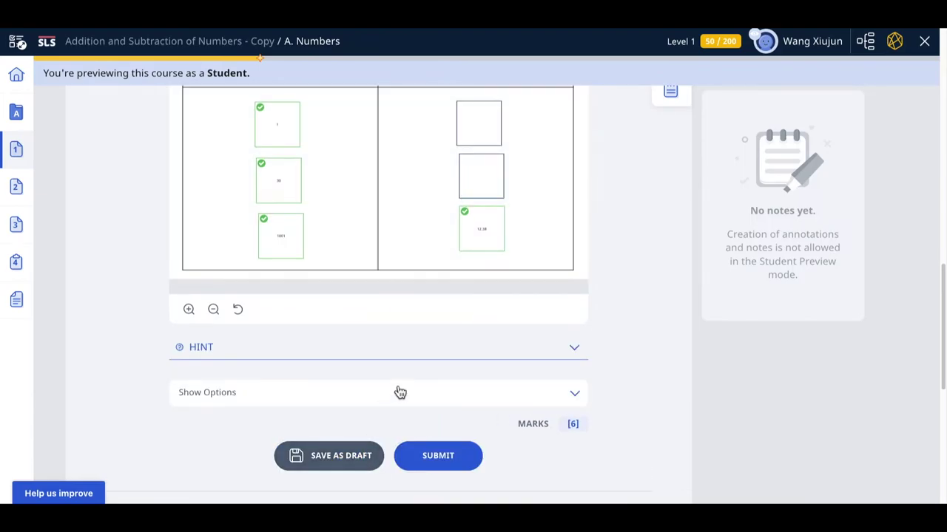
{"action": "scroll", "coordinate": [506, 398], "scroll_direction": "up", "scroll_amount": 1}
{"action": "scroll", "coordinate": [505, 398], "scroll_direction": "up", "scroll_amount": 1}
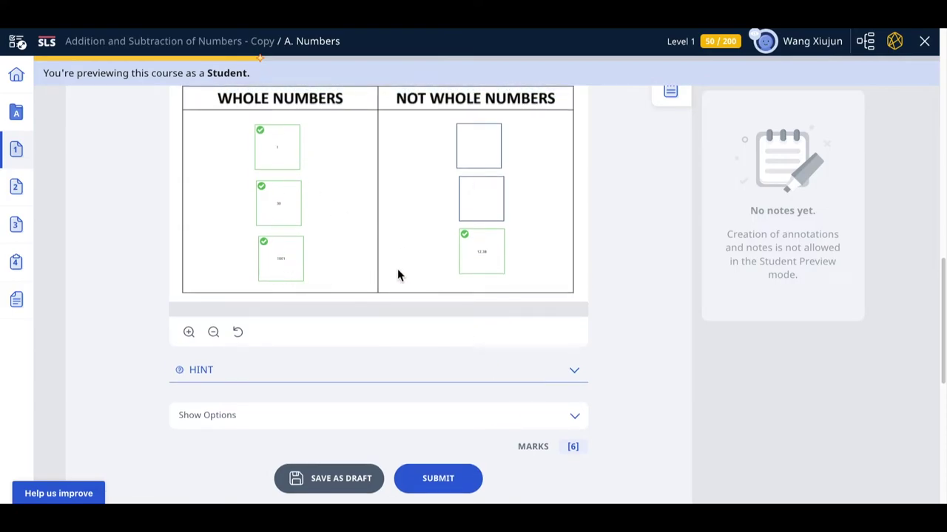
Place 2/7 in the first and 1.89 in the second NOT WHOLE NUMBERS box of Q2, and resubmit the answer.
{"action": "left_click", "coordinate": [466, 416]}
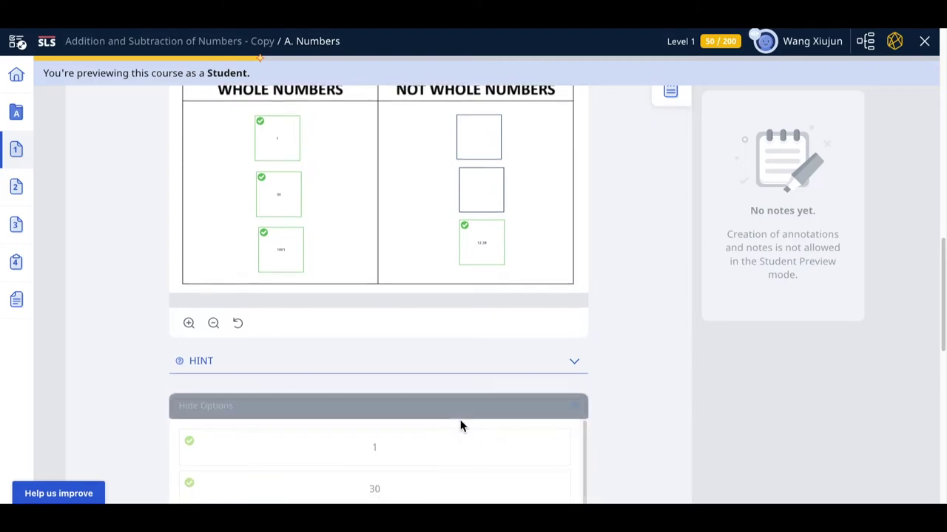
{"action": "scroll", "coordinate": [573, 449], "scroll_direction": "down", "scroll_amount": 3}
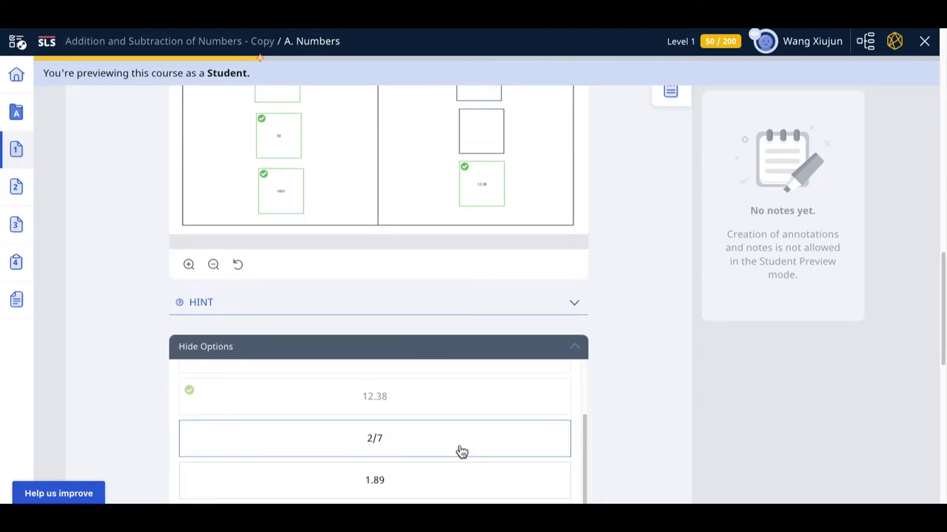
{"action": "left_click", "coordinate": [490, 96]}
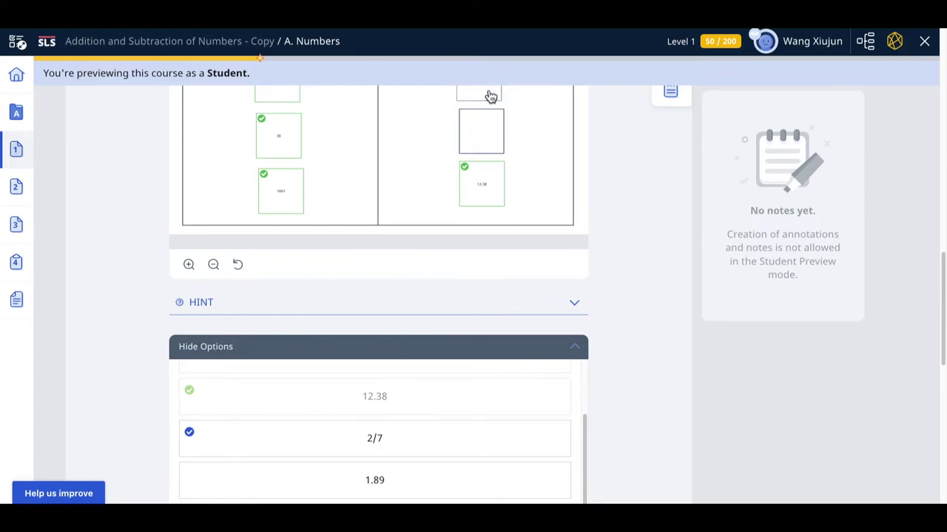
{"action": "left_click", "coordinate": [401, 486]}
{"action": "left_click", "coordinate": [481, 147]}
{"action": "scroll", "coordinate": [645, 402], "scroll_direction": "down", "scroll_amount": 2}
{"action": "left_click", "coordinate": [454, 498]}
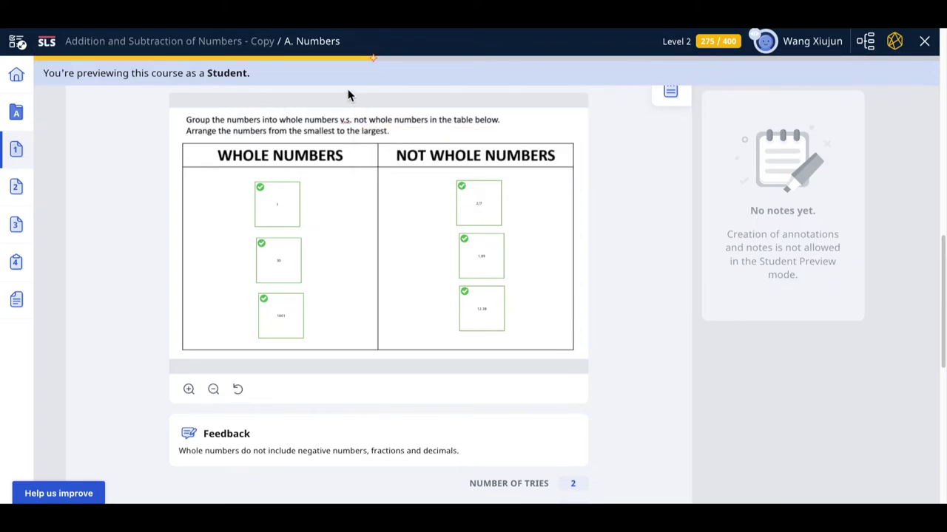
Check the marks and number of tries for Q2, then answer Q3 with the letter T and submit it.
{"action": "scroll", "coordinate": [614, 336], "scroll_direction": "down", "scroll_amount": 2}
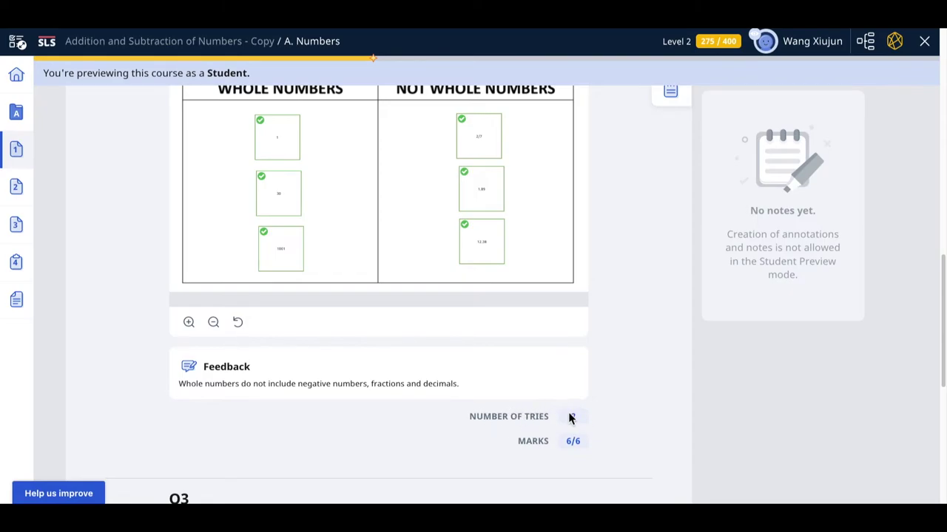
{"action": "scroll", "coordinate": [626, 403], "scroll_direction": "up", "scroll_amount": 1}
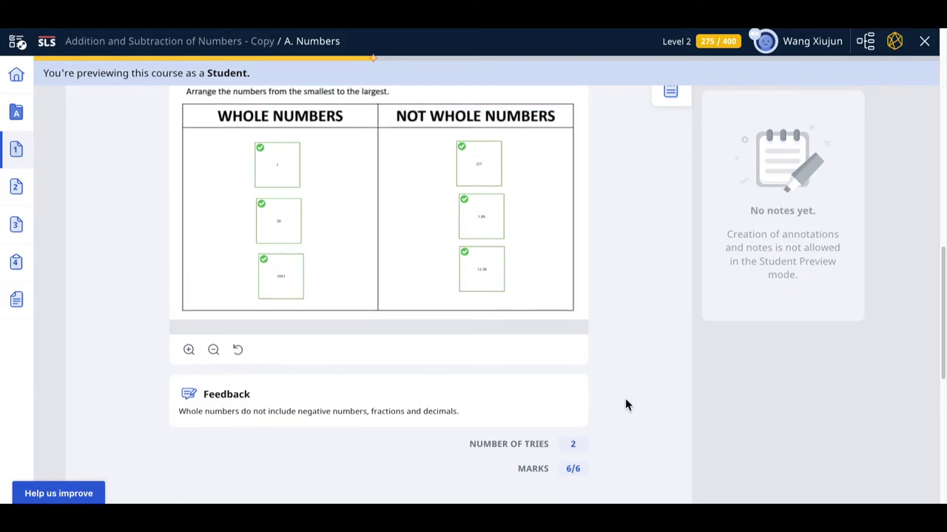
{"action": "scroll", "coordinate": [625, 400], "scroll_direction": "up", "scroll_amount": 1}
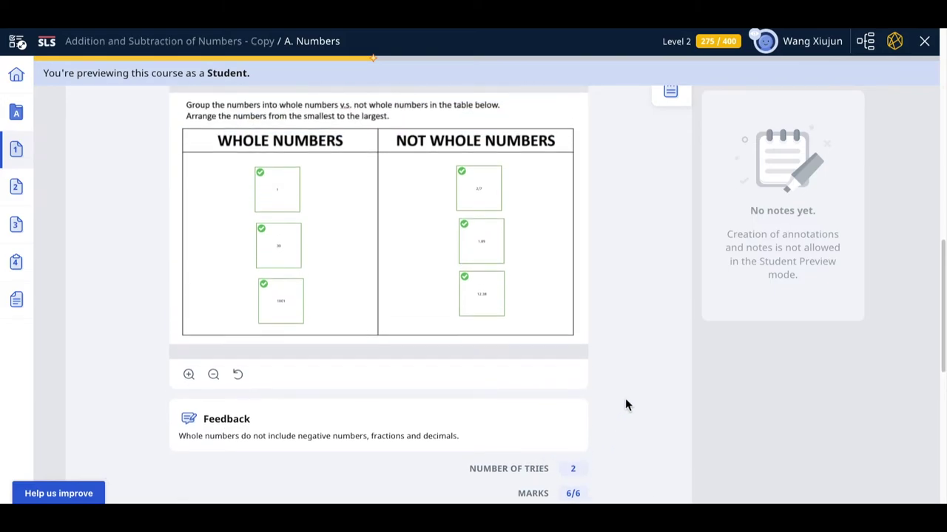
{"action": "scroll", "coordinate": [613, 469], "scroll_direction": "down", "scroll_amount": 1}
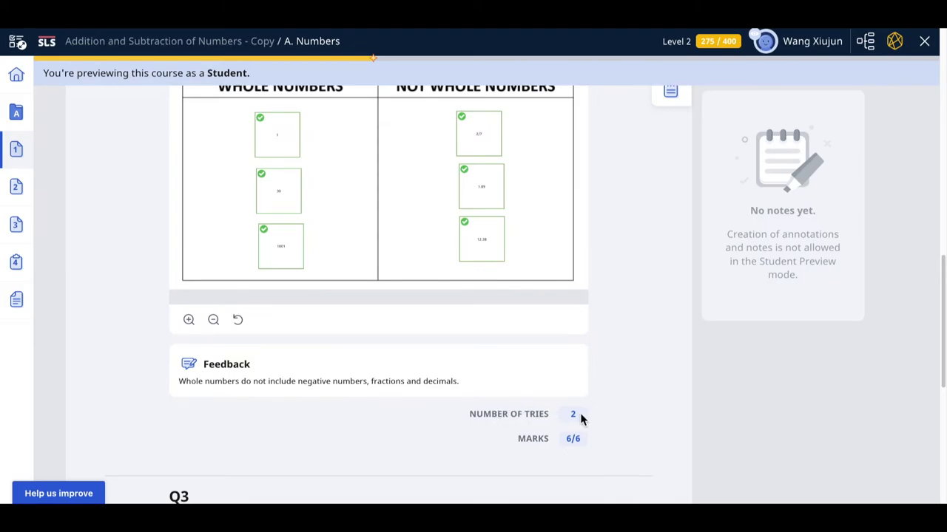
{"action": "scroll", "coordinate": [621, 369], "scroll_direction": "up", "scroll_amount": 1}
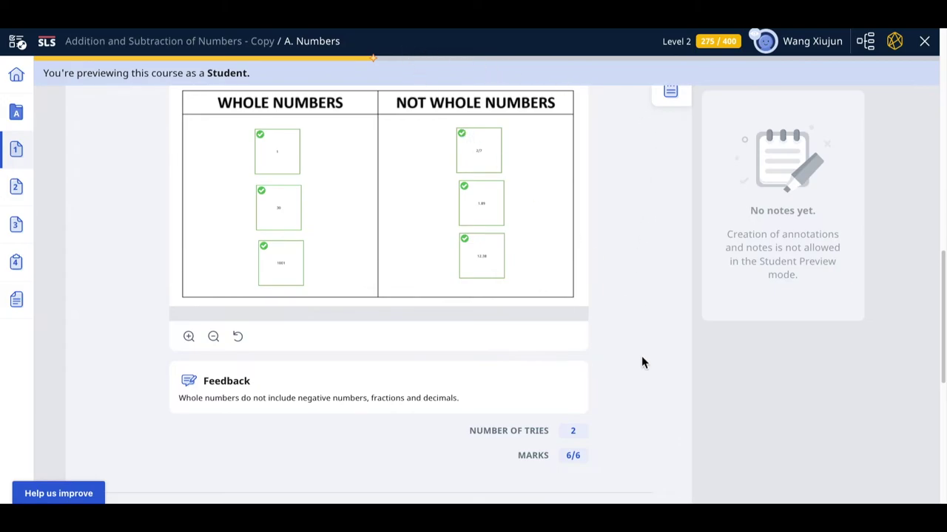
{"action": "scroll", "coordinate": [644, 377], "scroll_direction": "down", "scroll_amount": 5}
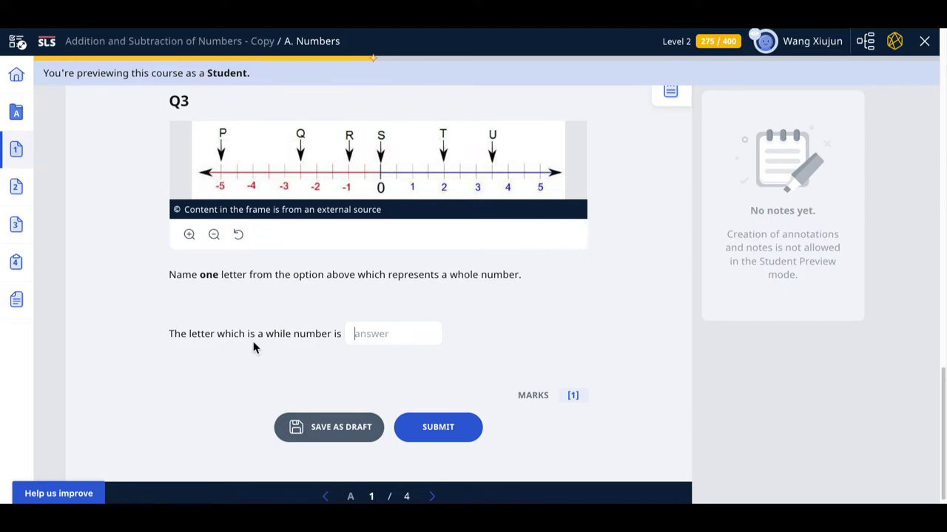
{"action": "scroll", "coordinate": [290, 290], "scroll_direction": "up", "scroll_amount": 1}
{"action": "type", "text": "T"}
{"action": "left_click", "coordinate": [446, 447]}
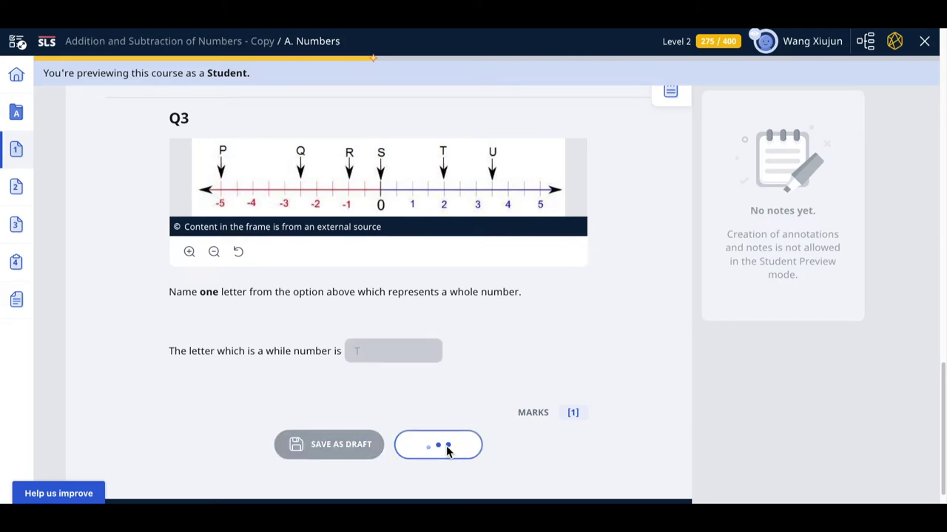
Move on to the Integers activity and close the Reward Station game story message.
{"action": "scroll", "coordinate": [445, 401], "scroll_direction": "down", "scroll_amount": 2}
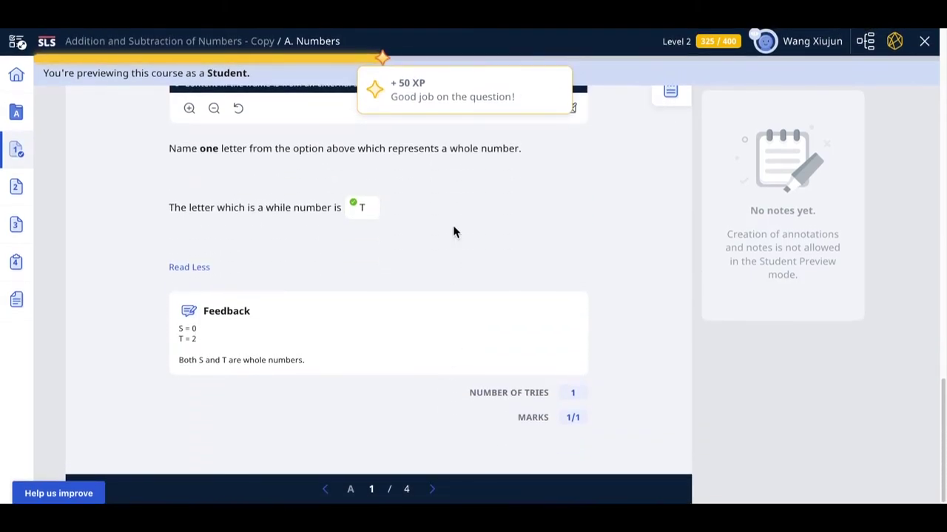
{"action": "left_click", "coordinate": [432, 489]}
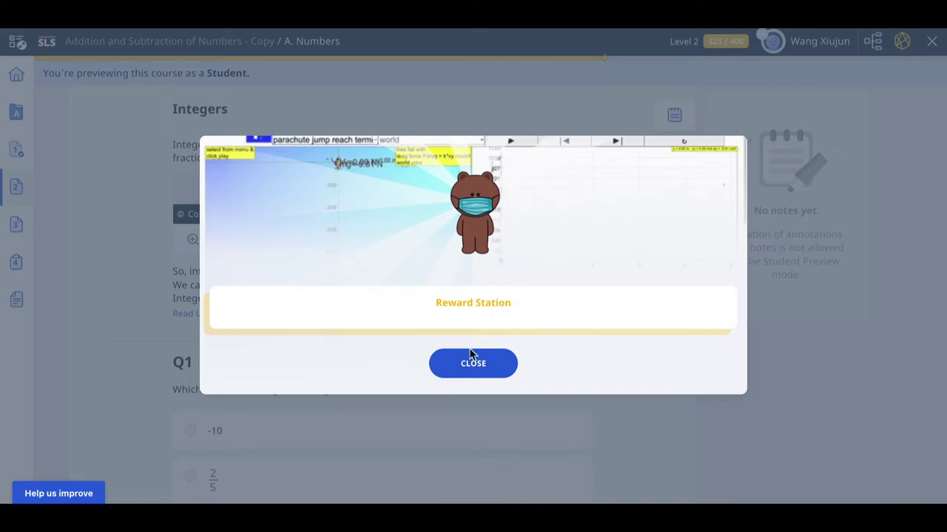
{"action": "left_click", "coordinate": [492, 369]}
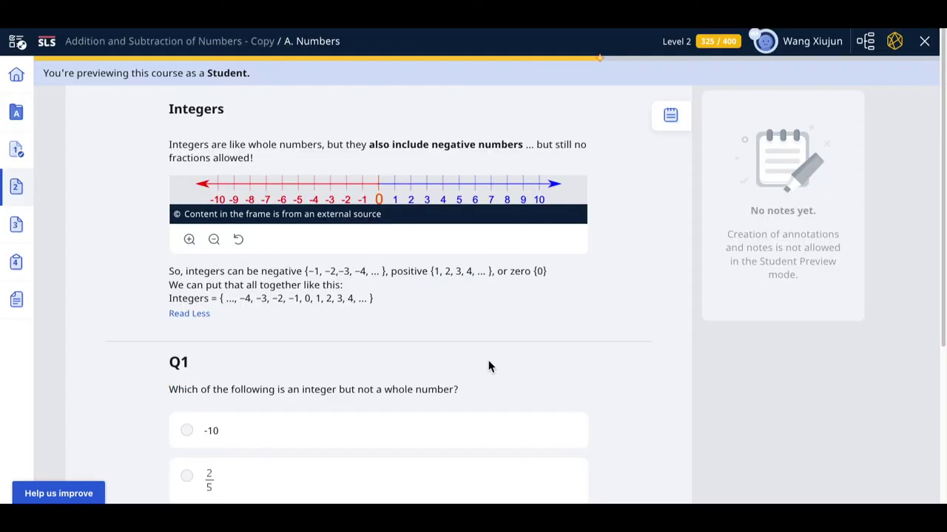
Look over the Integers activity's explanation and the answer options of its Q1.
{"action": "scroll", "coordinate": [372, 385], "scroll_direction": "down", "scroll_amount": 3}
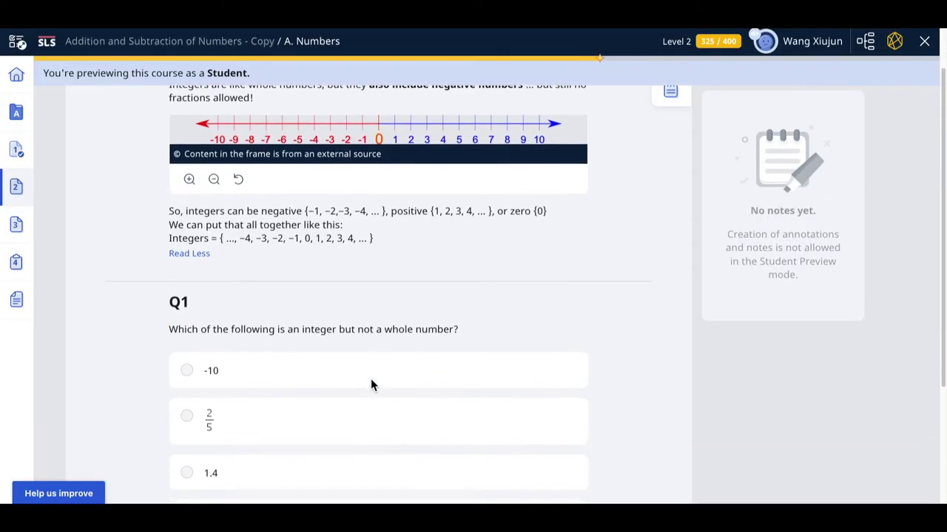
{"action": "scroll", "coordinate": [376, 387], "scroll_direction": "up", "scroll_amount": 3}
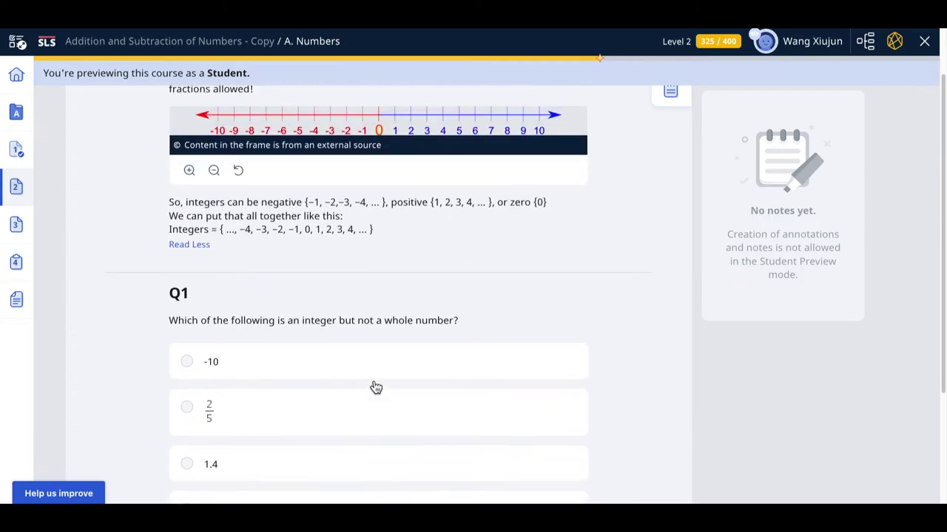
{"action": "scroll", "coordinate": [376, 388], "scroll_direction": "down", "scroll_amount": 3}
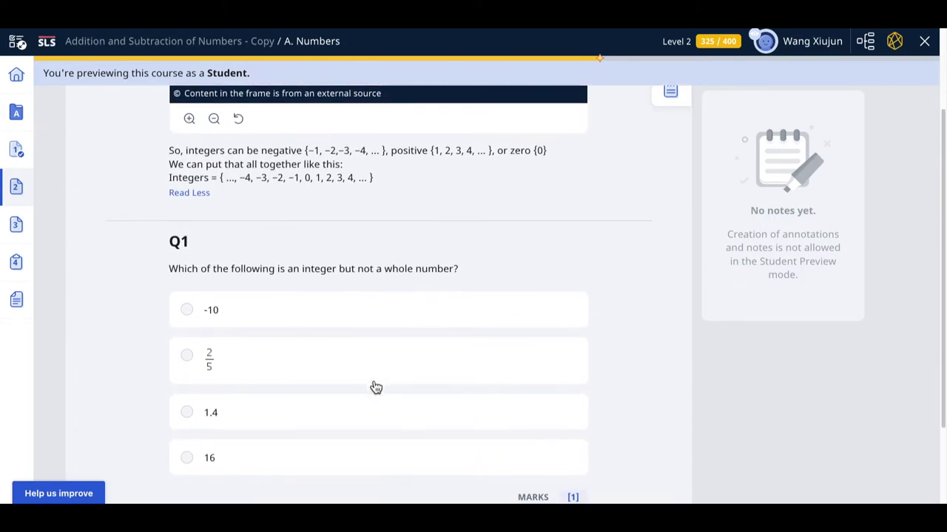
{"action": "scroll", "coordinate": [338, 372], "scroll_direction": "up", "scroll_amount": 1}
{"action": "scroll", "coordinate": [337, 372], "scroll_direction": "up", "scroll_amount": 3}
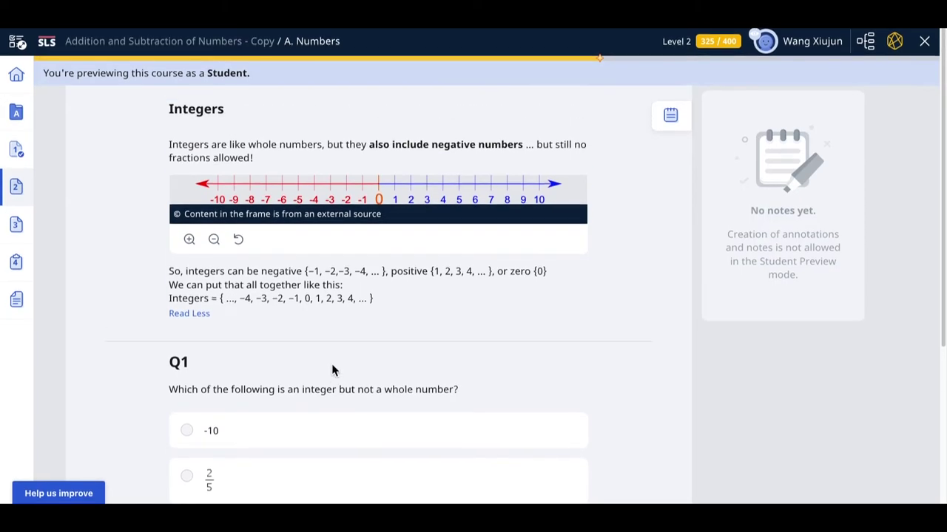
Answer Q1 of the Integers activity with -10, submit it, and look over the feedback.
{"action": "scroll", "coordinate": [337, 373], "scroll_direction": "down", "scroll_amount": 3}
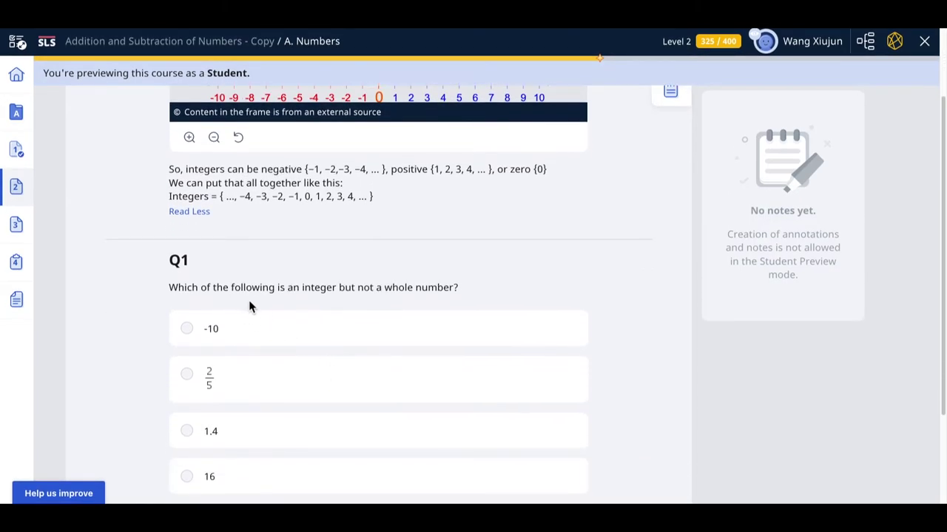
{"action": "scroll", "coordinate": [326, 360], "scroll_direction": "down", "scroll_amount": 1}
{"action": "left_click", "coordinate": [201, 303]}
{"action": "scroll", "coordinate": [313, 374], "scroll_direction": "down", "scroll_amount": 2}
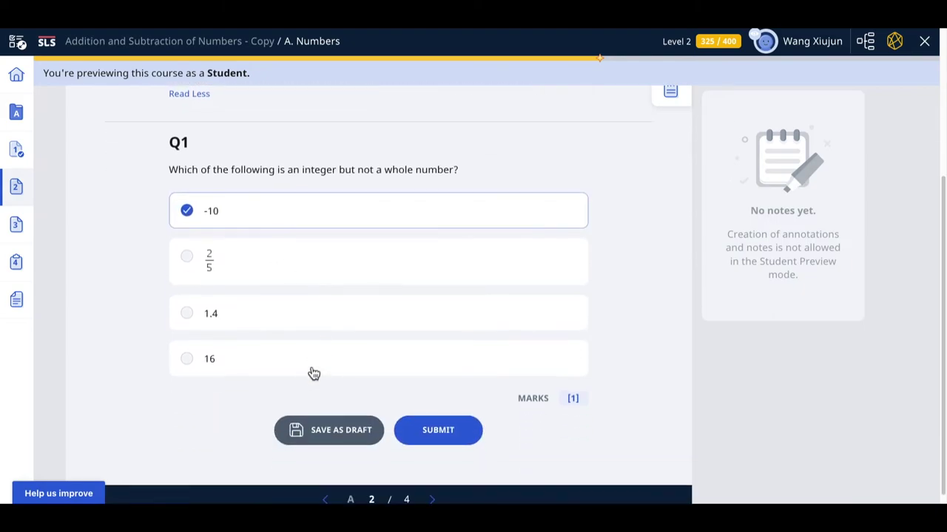
{"action": "left_click", "coordinate": [442, 436]}
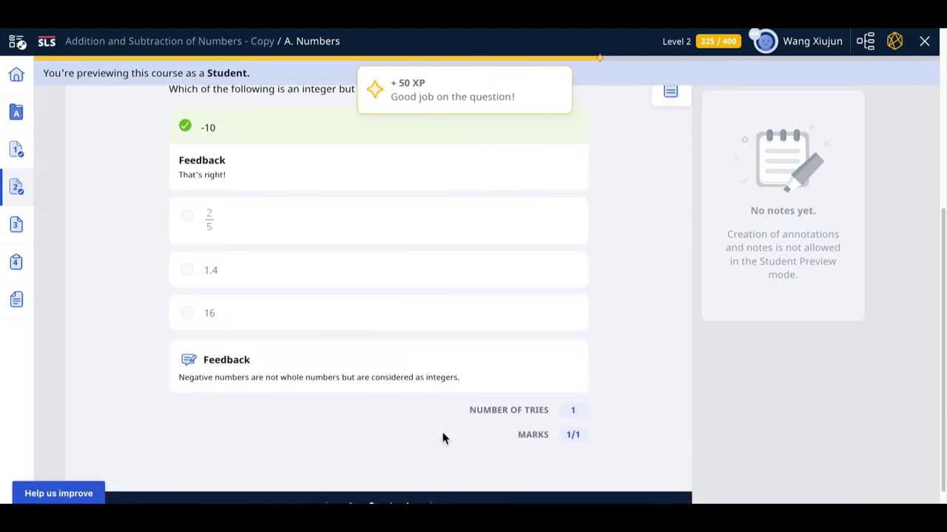
{"action": "scroll", "coordinate": [501, 355], "scroll_direction": "down", "scroll_amount": 3}
{"action": "scroll", "coordinate": [492, 360], "scroll_direction": "up", "scroll_amount": 3}
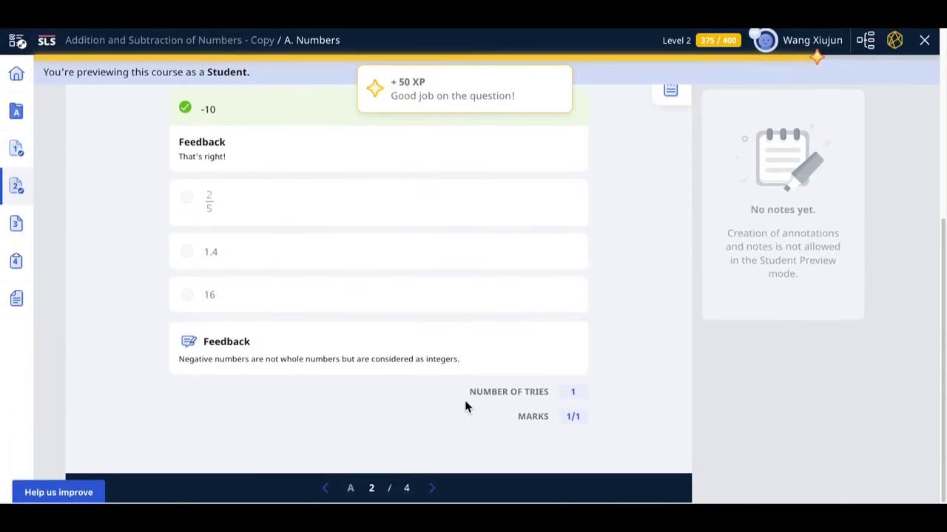
Move on to the Odd and Even Numbers activity, label each number in Q1 as odd or even, including 38 as even, and submit.
{"action": "left_click", "coordinate": [432, 488]}
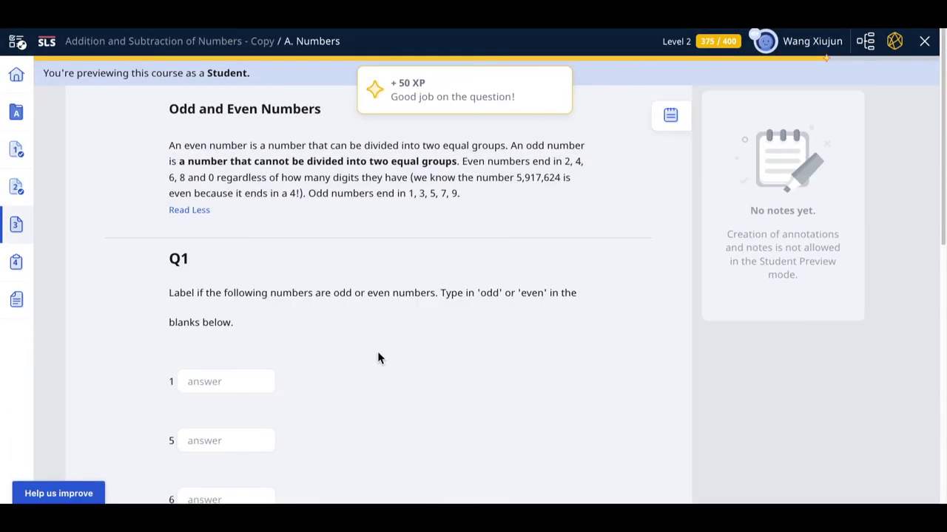
{"action": "scroll", "coordinate": [330, 362], "scroll_direction": "down", "scroll_amount": 3}
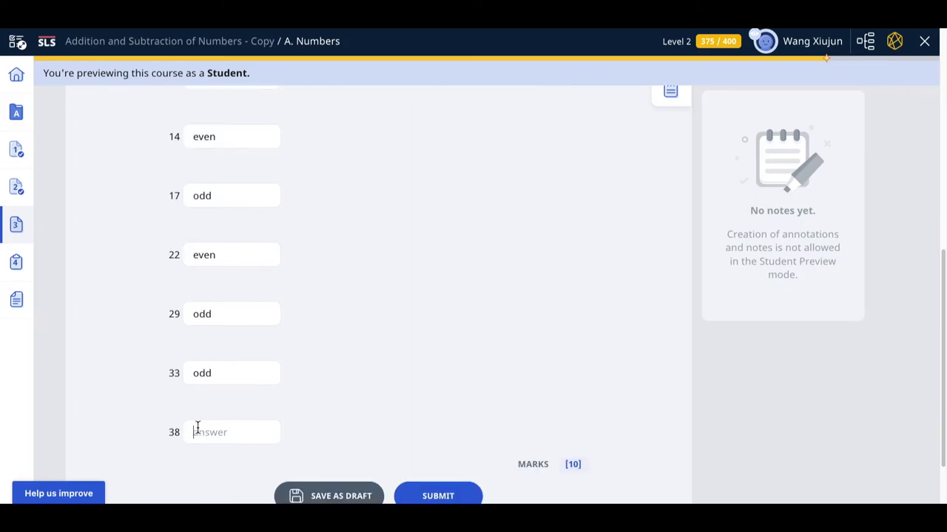
{"action": "type", "text": "even"}
{"action": "left_click", "coordinate": [438, 496]}
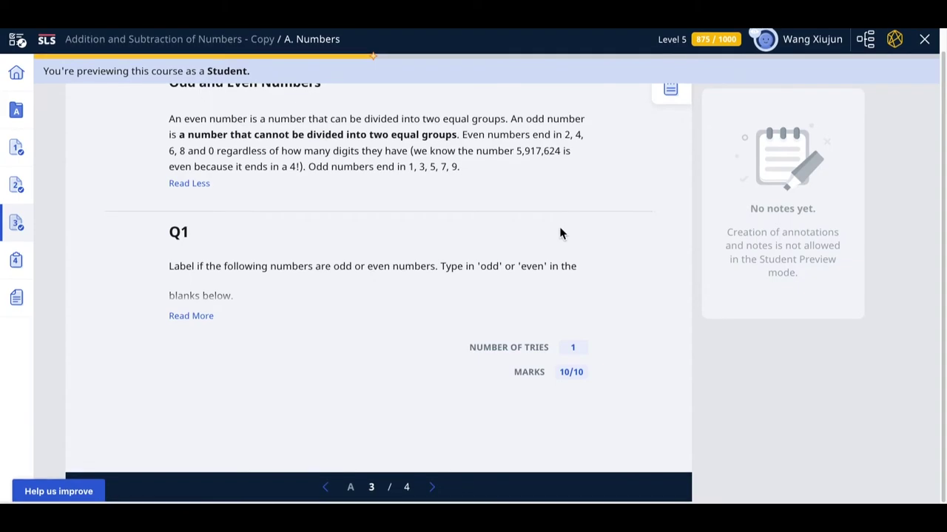
Go to Q1 of the Numbers quiz, answer parts (i) to (v) with 1, 1, 10, 10 and -5, and check the answer.
{"action": "left_click", "coordinate": [431, 489]}
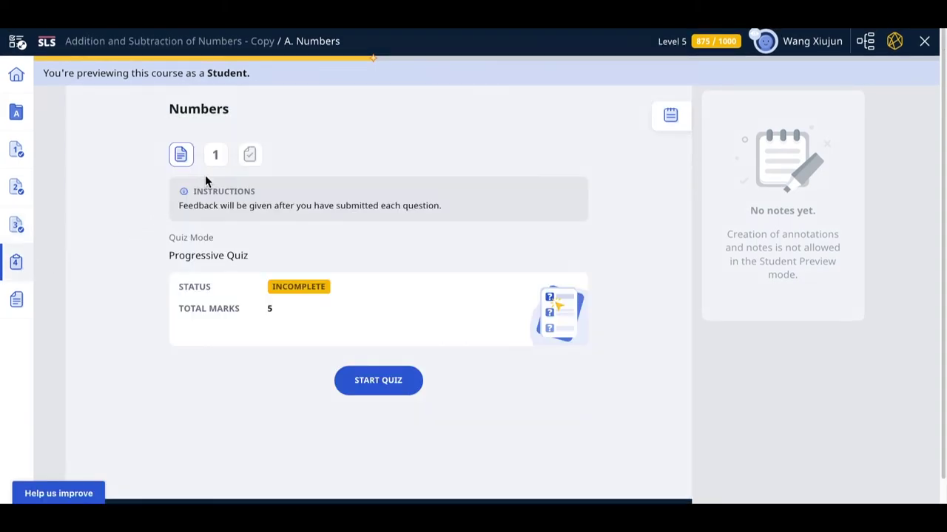
{"action": "left_click", "coordinate": [226, 156]}
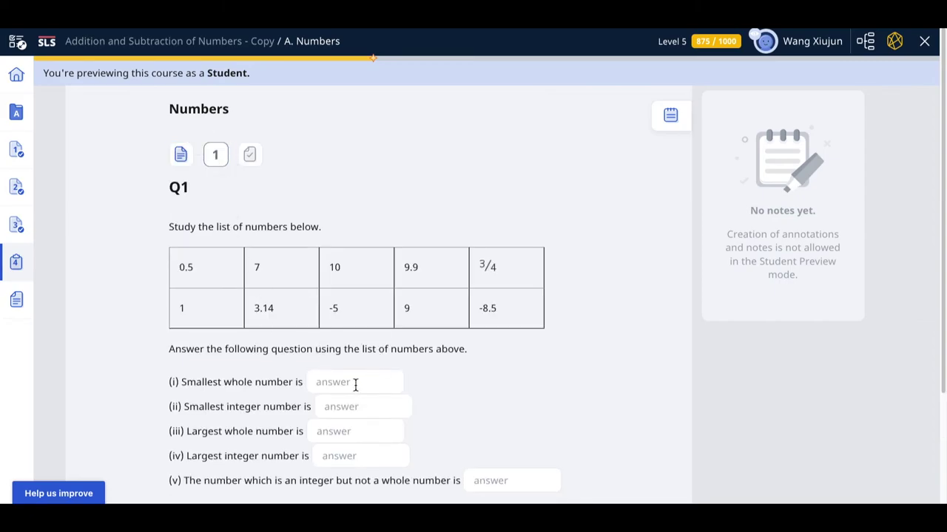
{"action": "scroll", "coordinate": [355, 382], "scroll_direction": "down", "scroll_amount": 1}
{"action": "left_click", "coordinate": [439, 480]}
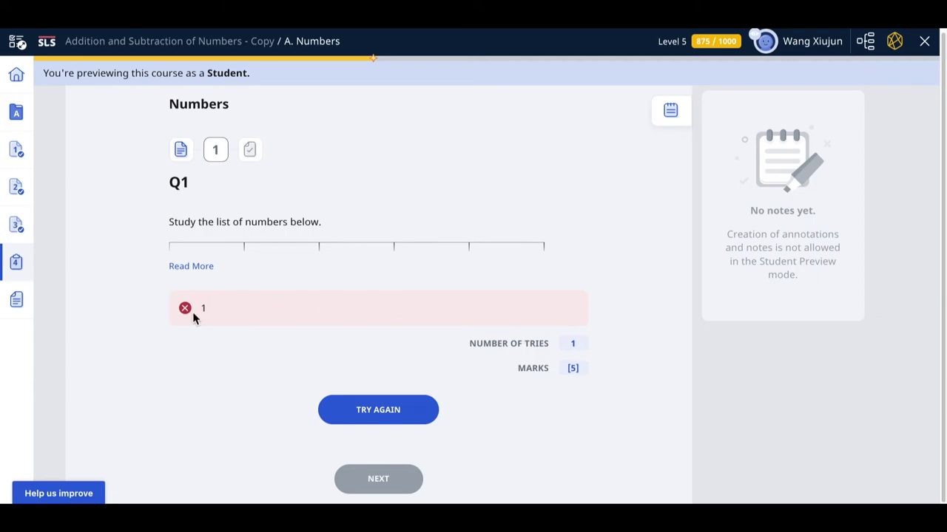
Review the marked parts of quiz Q1, retry with -5 as the smallest integer, and check the answer again.
{"action": "left_click", "coordinate": [193, 267]}
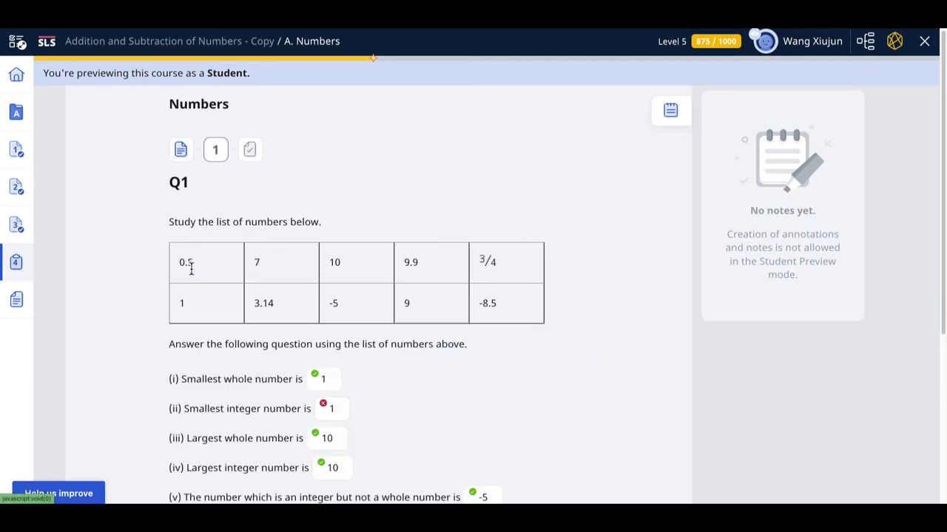
{"action": "scroll", "coordinate": [396, 423], "scroll_direction": "down", "scroll_amount": 4}
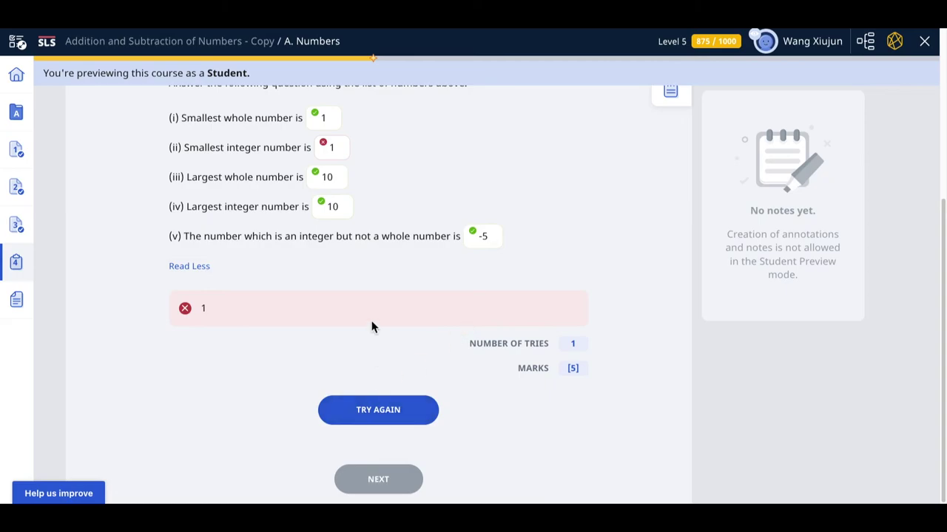
{"action": "left_click", "coordinate": [382, 409]}
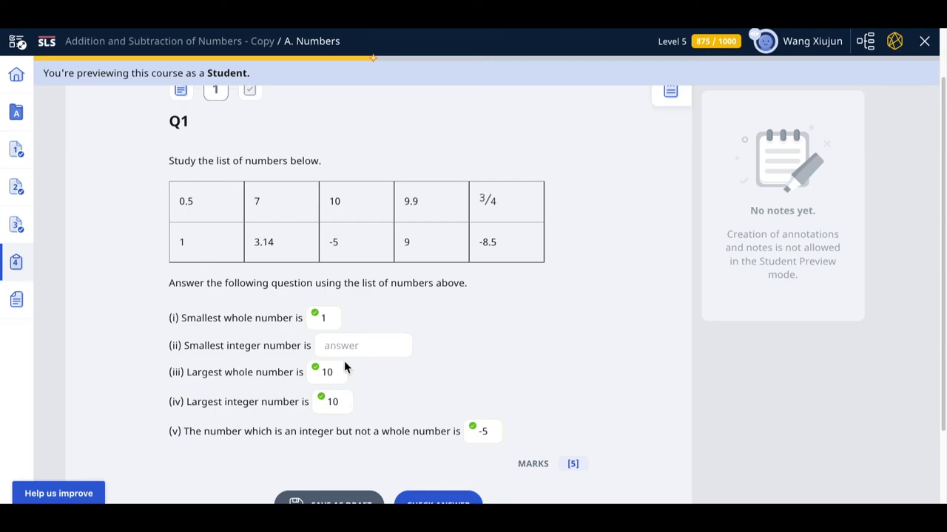
{"action": "type", "text": "-5"}
{"action": "scroll", "coordinate": [399, 391], "scroll_direction": "down", "scroll_amount": 2}
{"action": "left_click", "coordinate": [437, 432]}
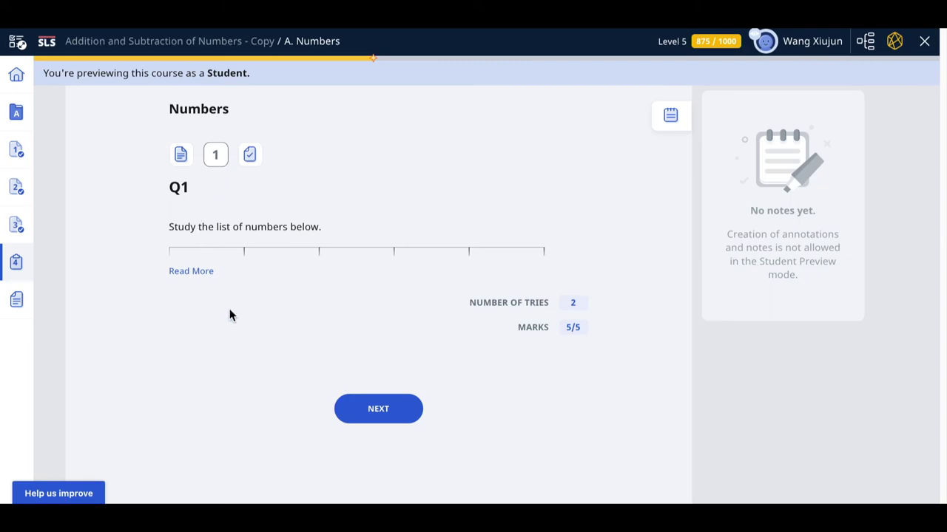
Proceed to the end of the Numbers quiz, submit the quiz with confirmation, and close the Number Master achievement message.
{"action": "left_click", "coordinate": [386, 415]}
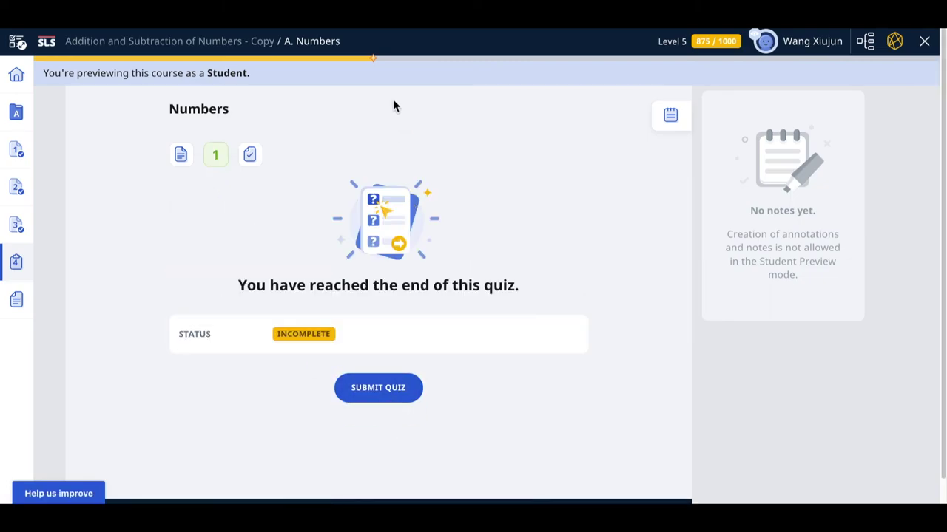
{"action": "left_click", "coordinate": [367, 389]}
{"action": "left_click", "coordinate": [532, 316]}
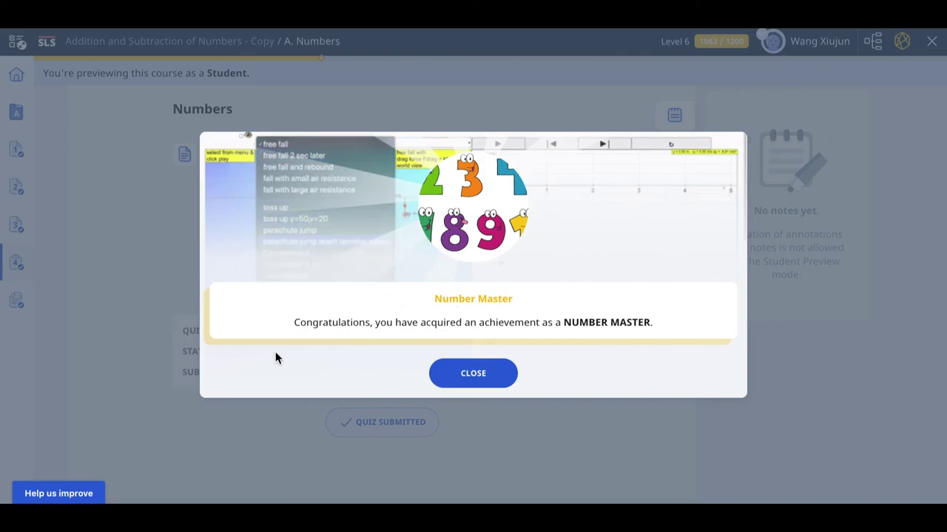
{"action": "left_click", "coordinate": [485, 373]}
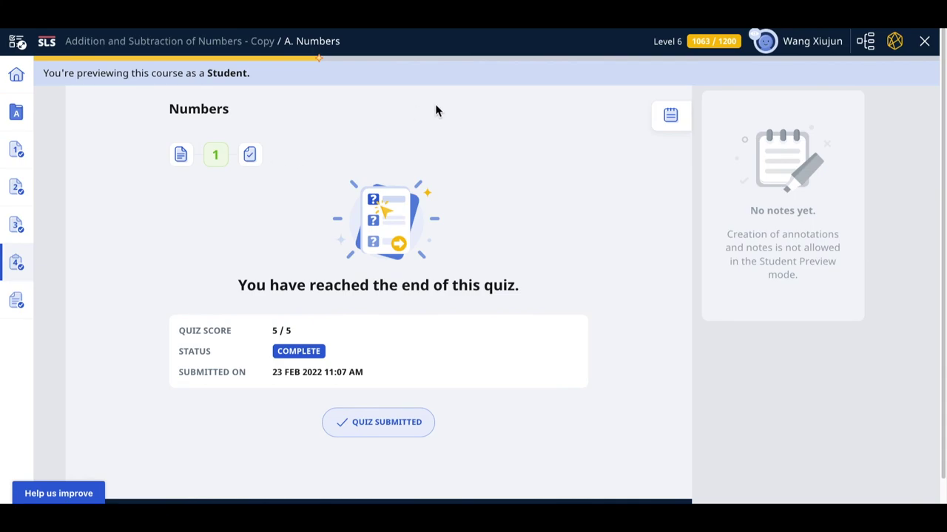
Open the student's Gamification overview and examine the XP modifiers, including question retries, and the XP needed for each level.
{"action": "mouse_move", "coordinate": [773, 57]}
{"action": "left_click", "coordinate": [894, 42]}
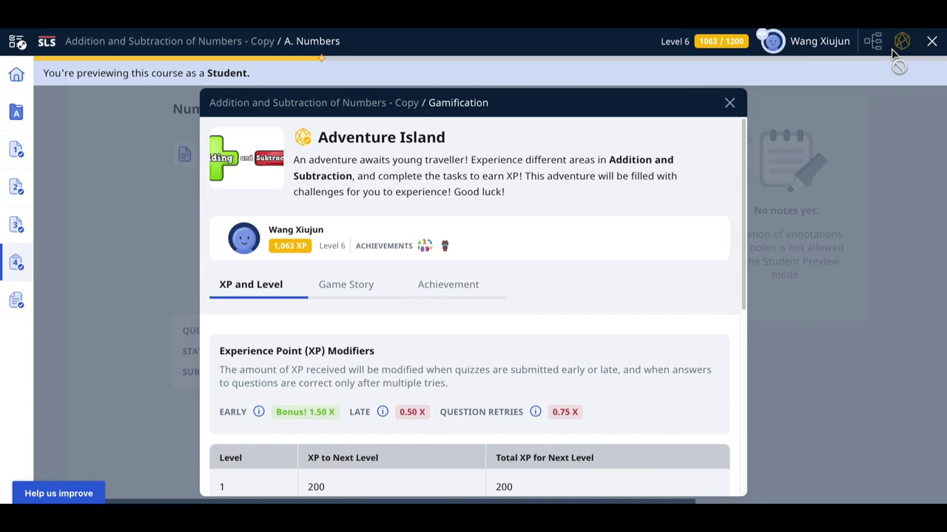
{"action": "scroll", "coordinate": [407, 307], "scroll_direction": "down", "scroll_amount": 3}
{"action": "scroll", "coordinate": [404, 302], "scroll_direction": "up", "scroll_amount": 1}
{"action": "scroll", "coordinate": [404, 302], "scroll_direction": "up", "scroll_amount": 2}
{"action": "scroll", "coordinate": [308, 416], "scroll_direction": "down", "scroll_amount": 1}
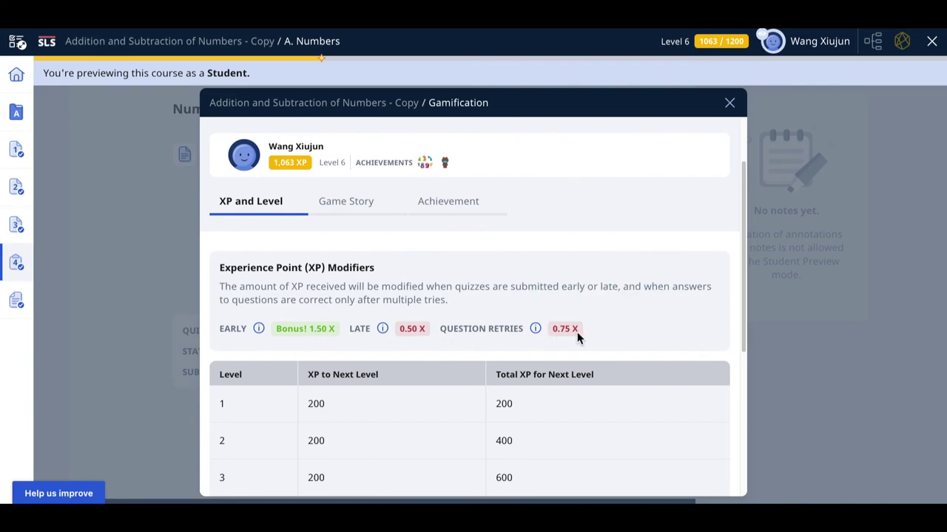
{"action": "mouse_move", "coordinate": [538, 334]}
{"action": "mouse_move", "coordinate": [540, 334]}
{"action": "scroll", "coordinate": [540, 336], "scroll_direction": "down", "scroll_amount": 4}
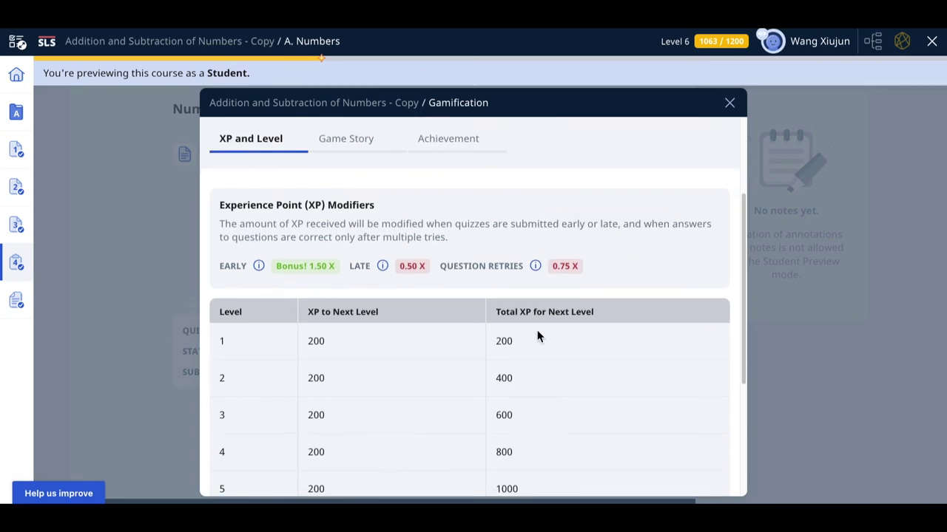
{"action": "scroll", "coordinate": [538, 336], "scroll_direction": "up", "scroll_amount": 5}
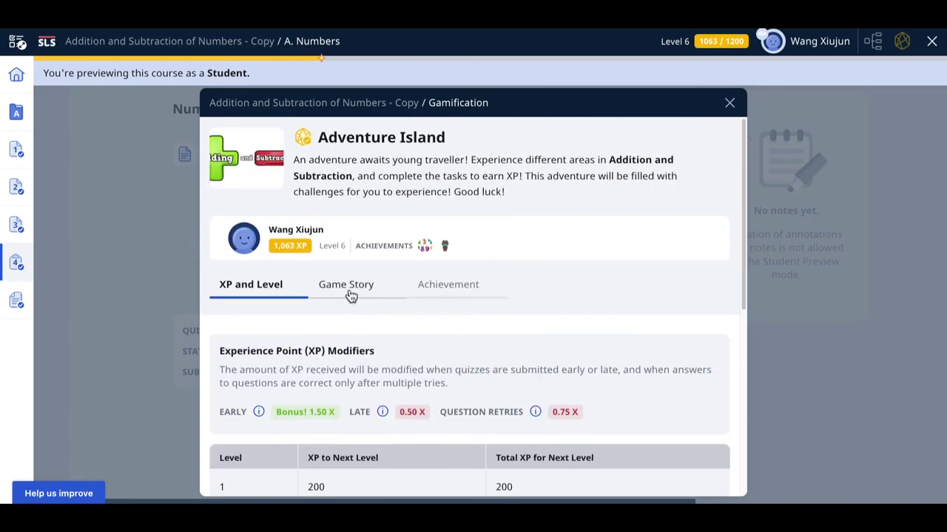